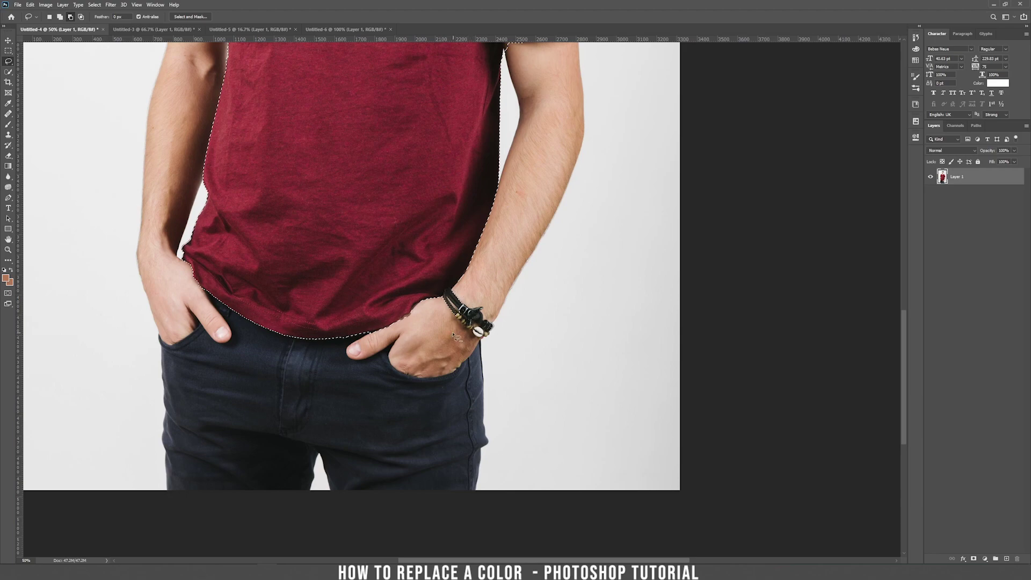
Add a Hue/Saturation adjustment layer limited to the selected T-shirt
drag(387, 280, 375, 442)
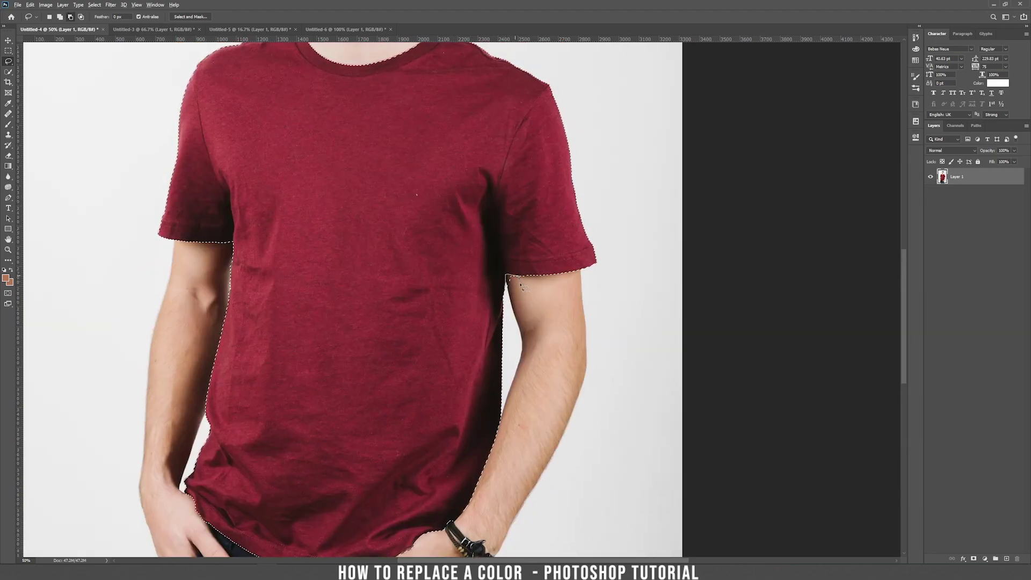
key(ctrl+d)
drag(436, 238, 440, 302)
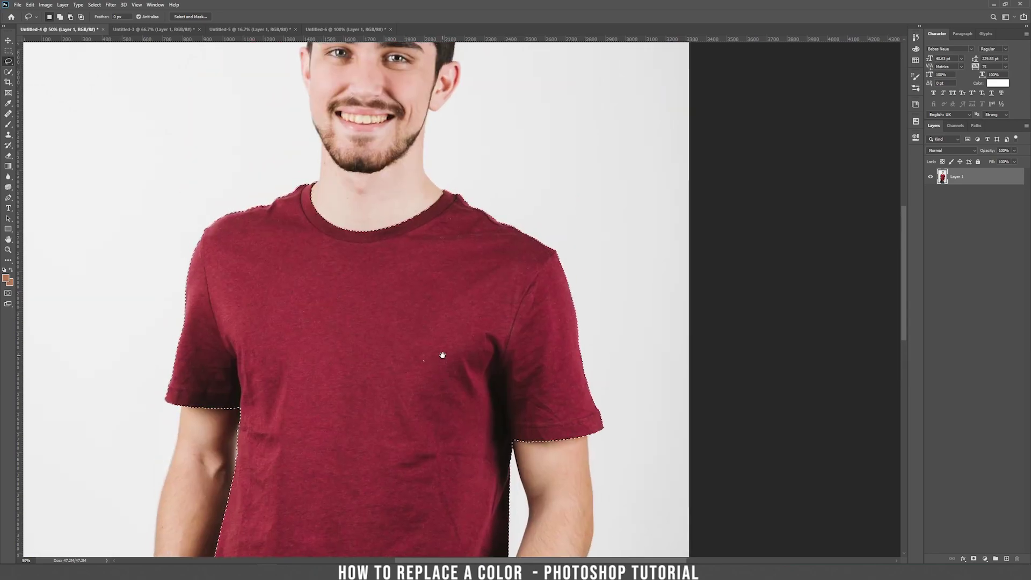
key(ctrl+minus)
key(ctrl+minus)
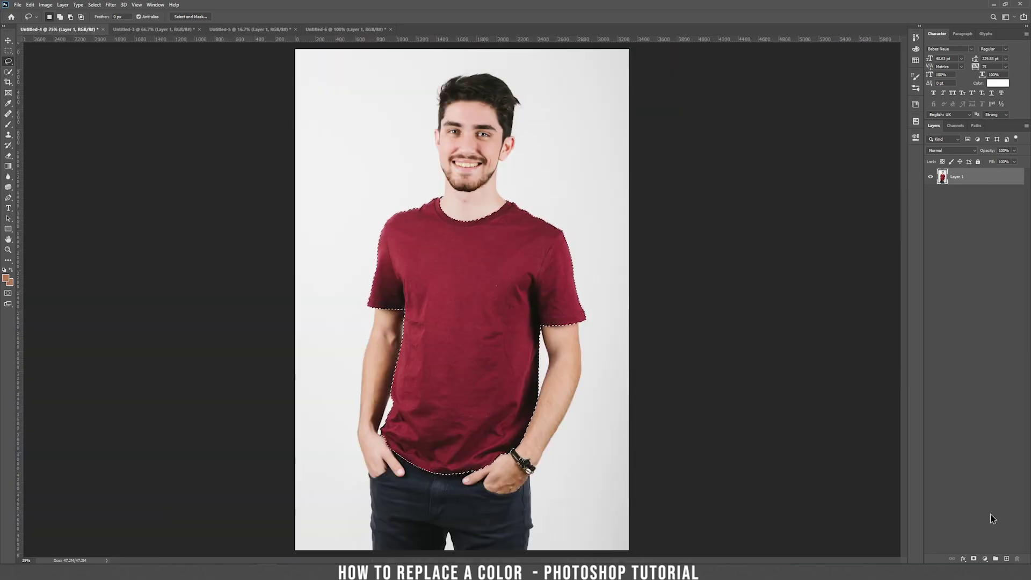
click(984, 558)
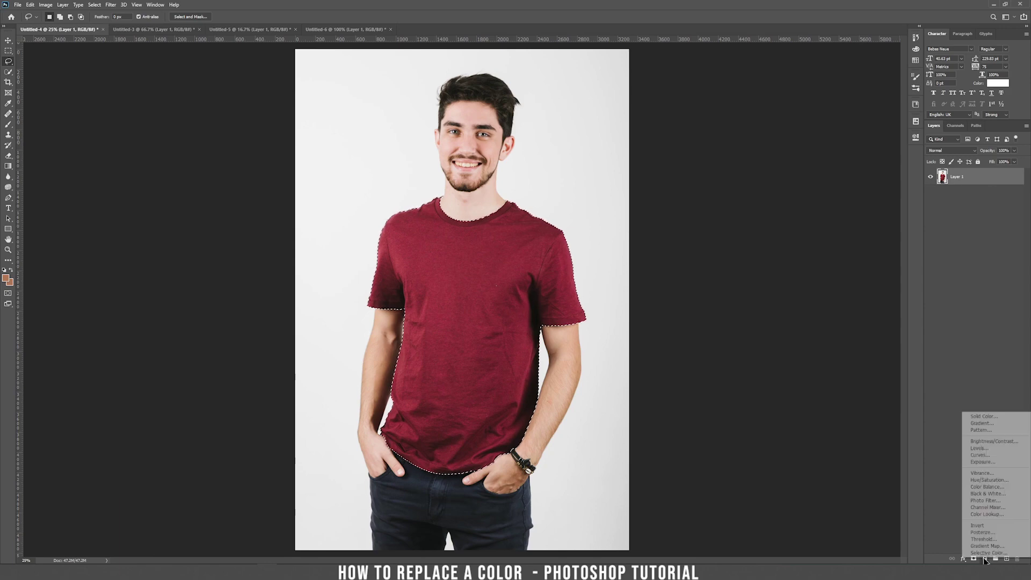
click(989, 480)
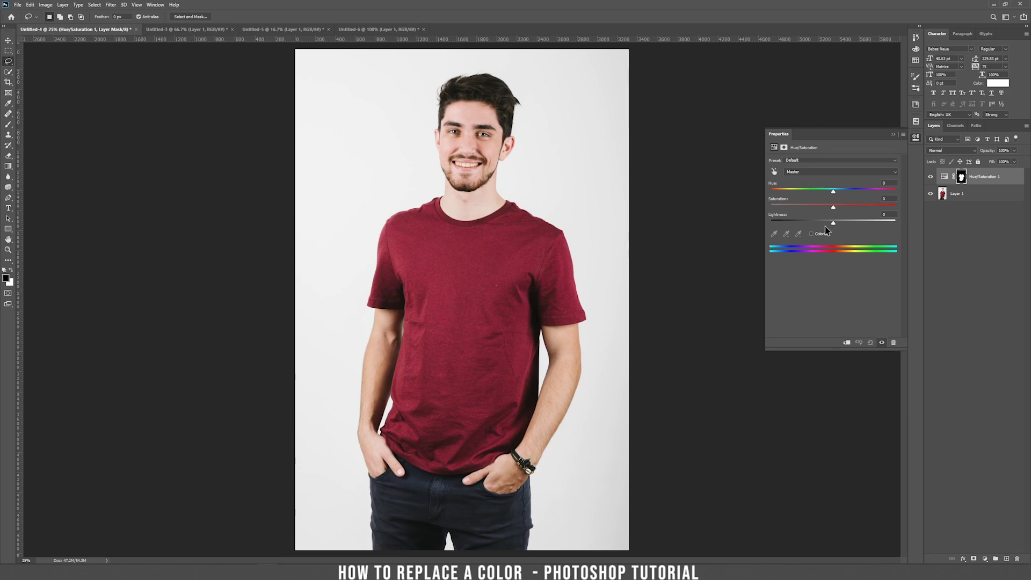
Recolour the T-shirt teal green by enabling Colorize and setting the hue to about 180
drag(833, 191, 861, 204)
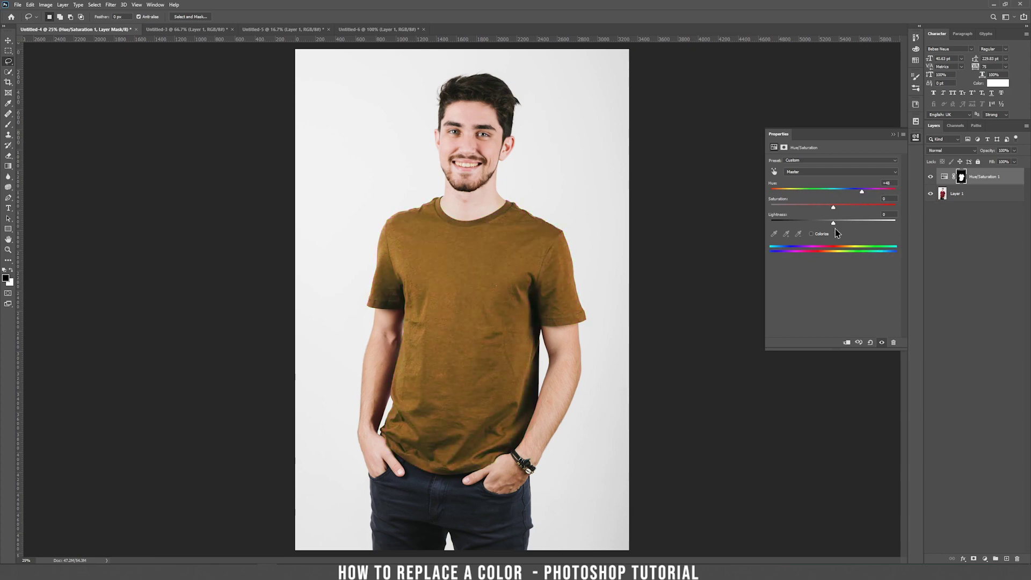
click(815, 234)
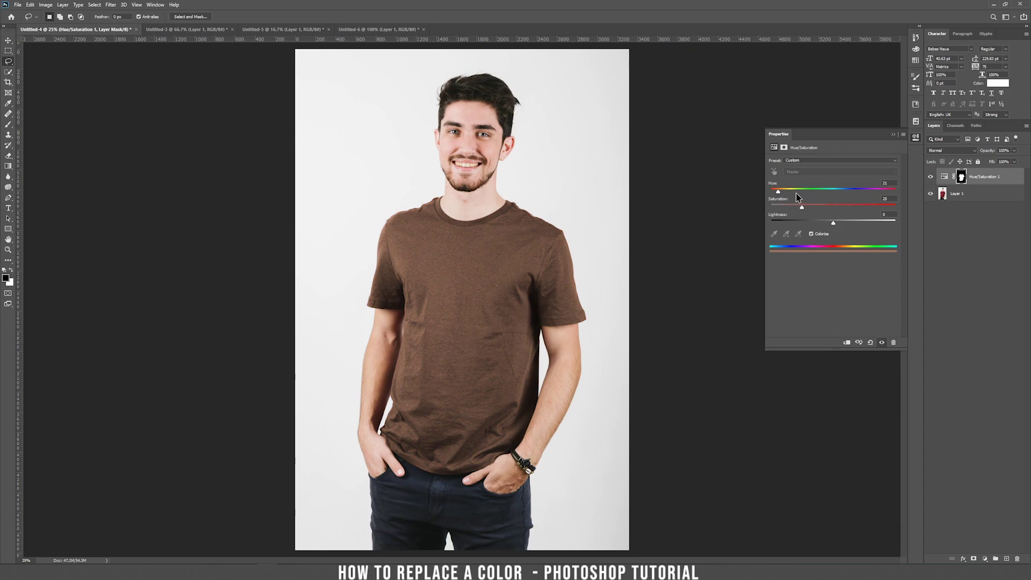
drag(797, 196, 835, 198)
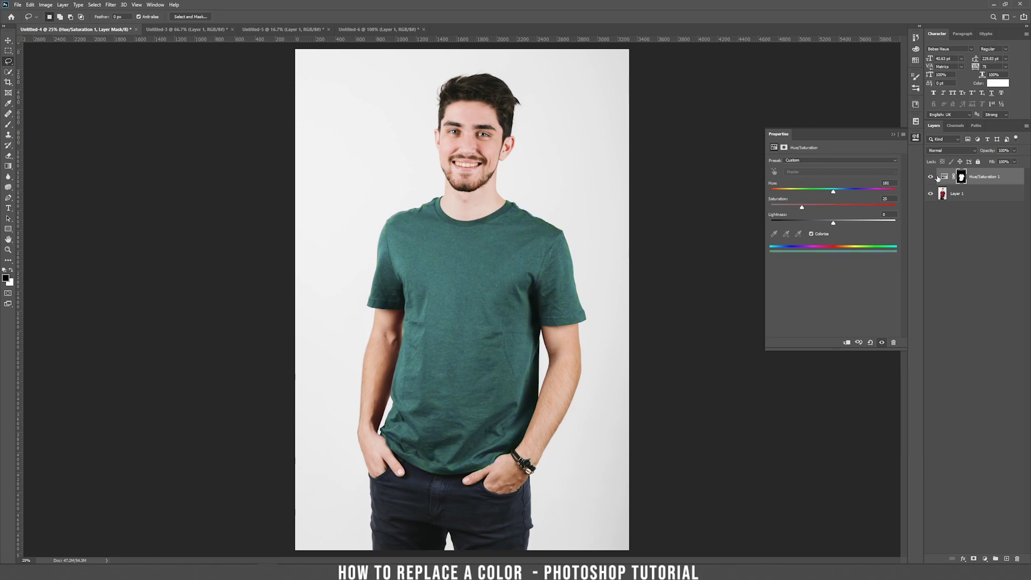
Compare the photo with and without the T-shirt's Hue/Saturation adjustment
click(931, 179)
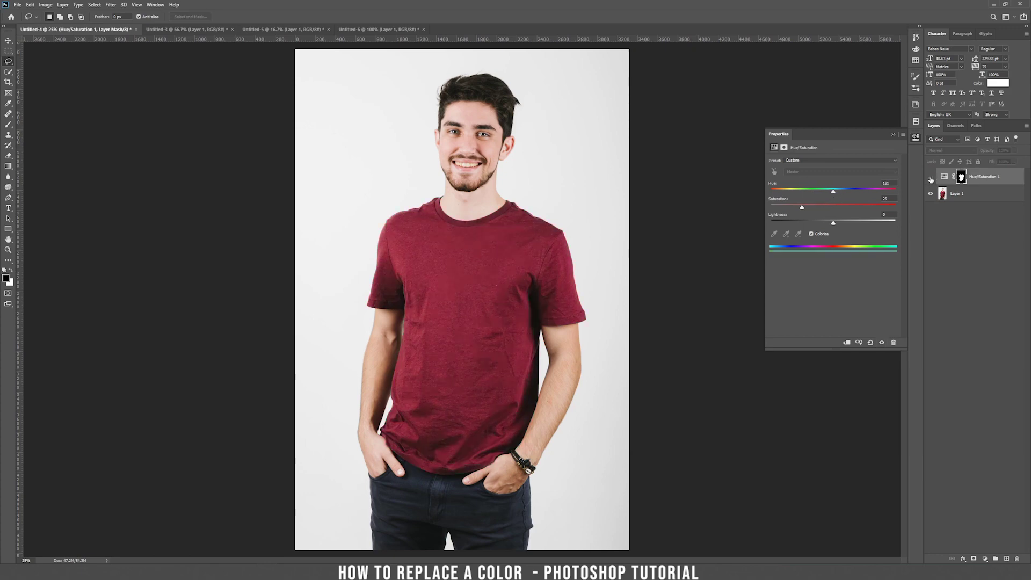
key(ctrl+minus)
key(ctrl+minus)
click(931, 180)
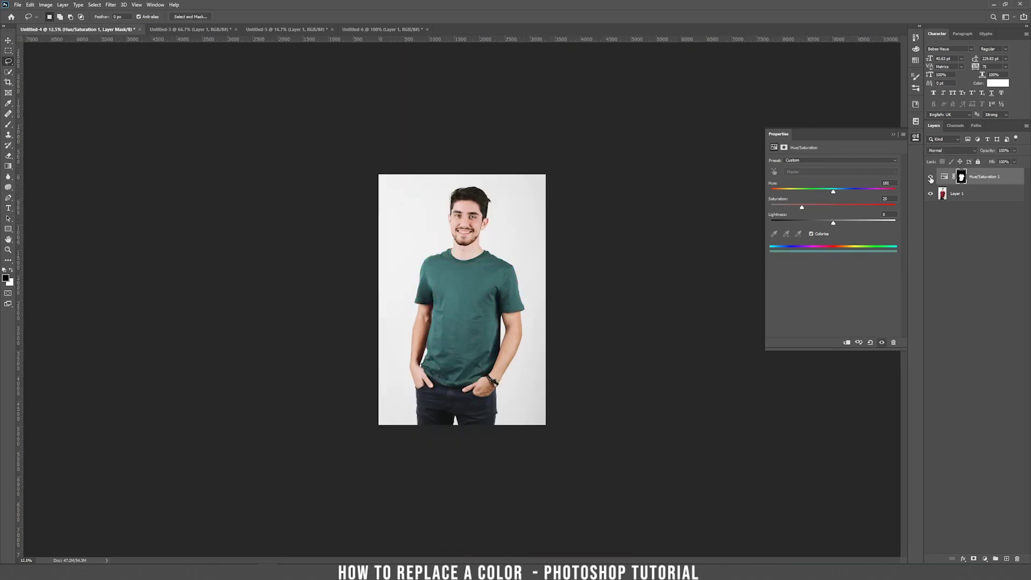
key(ctrl+plus)
key(ctrl+plus)
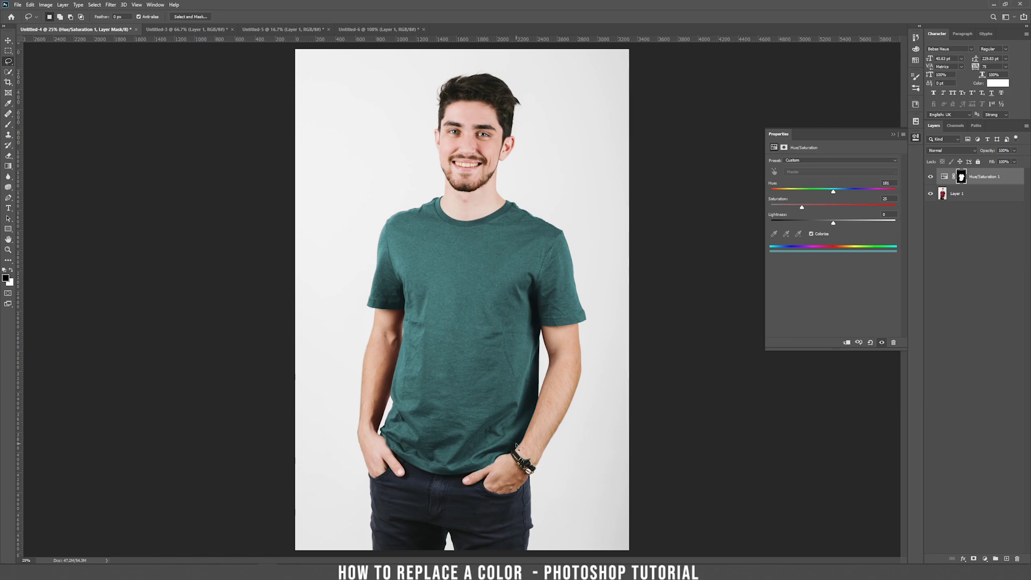
Select the man's jeans on Layer 1 using the Quick Selection tool
click(955, 194)
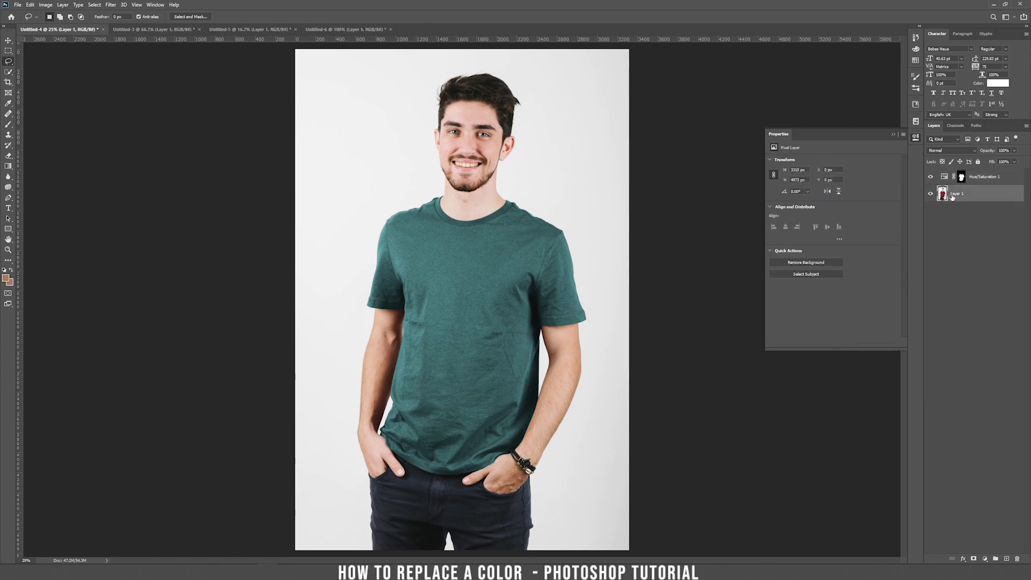
click(8, 73)
right_click(8, 74)
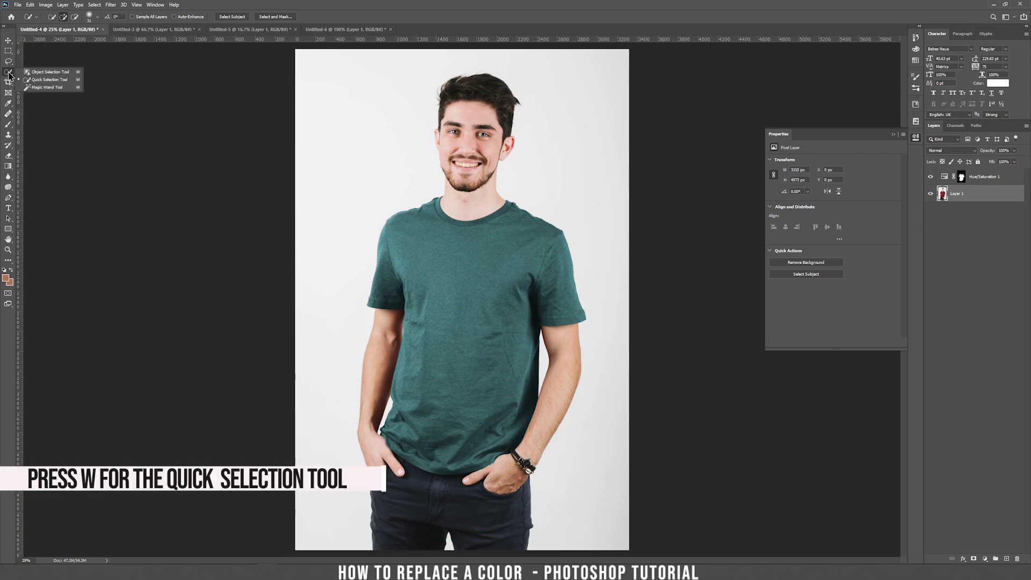
click(49, 80)
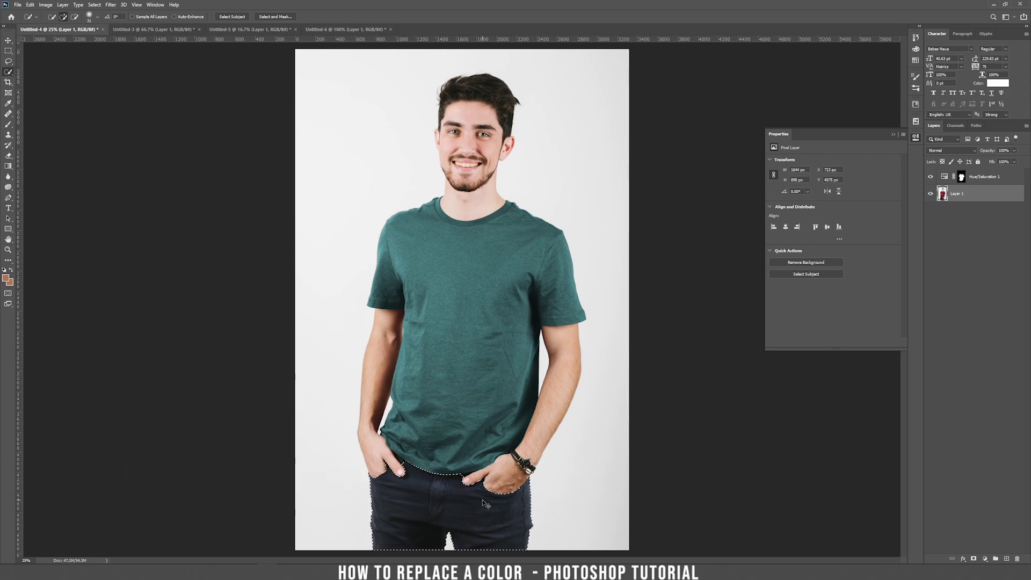
Add the missed waistband areas beside both thumbs to the jeans selection with the Lasso tool
key(ctrl+plus)
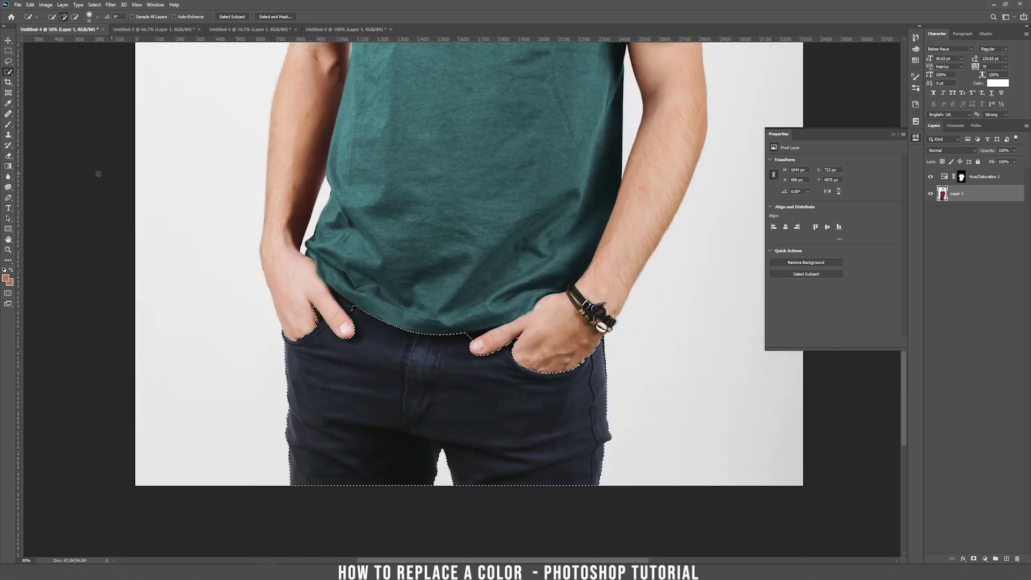
click(4, 61)
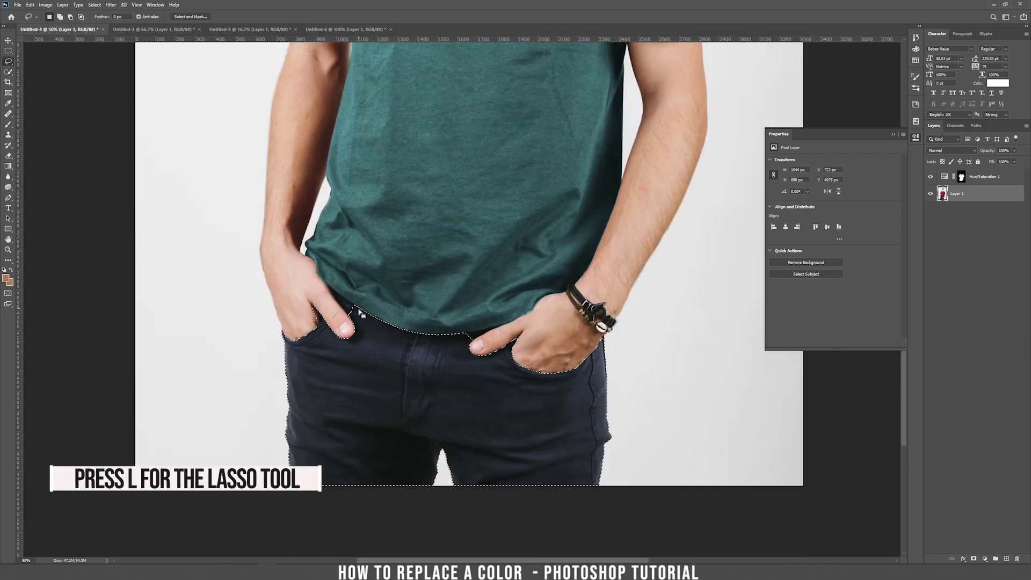
key(shift)
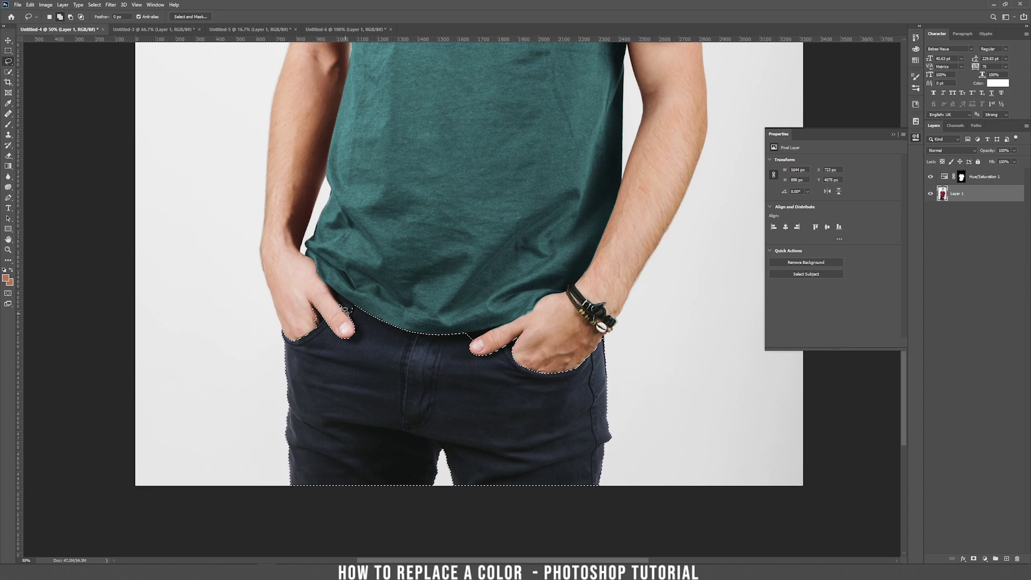
mouse_move(334, 294)
mouse_down()
mouse_move(370, 323)
mouse_move(326, 328)
mouse_up()
key(alt)
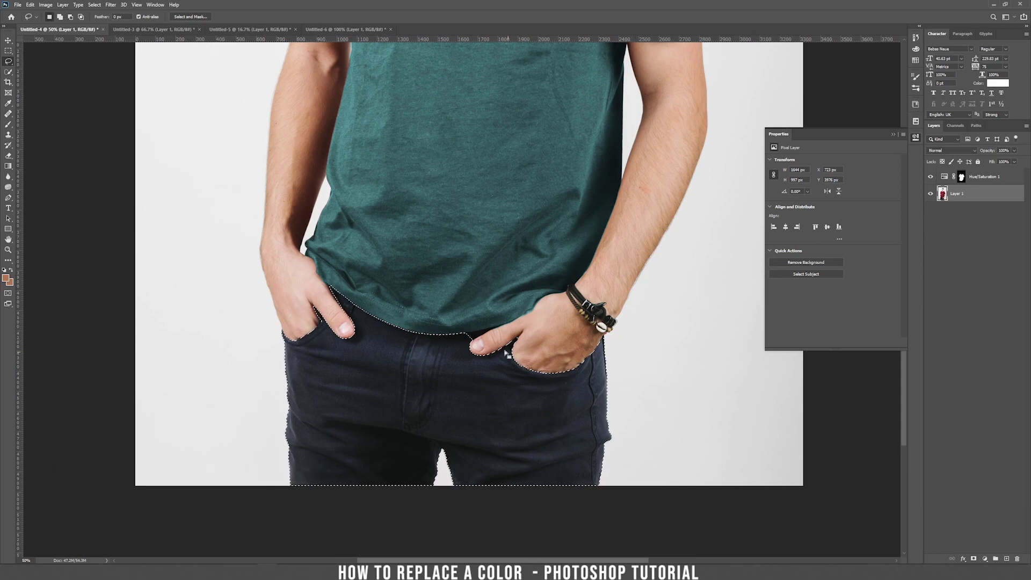
key(shift)
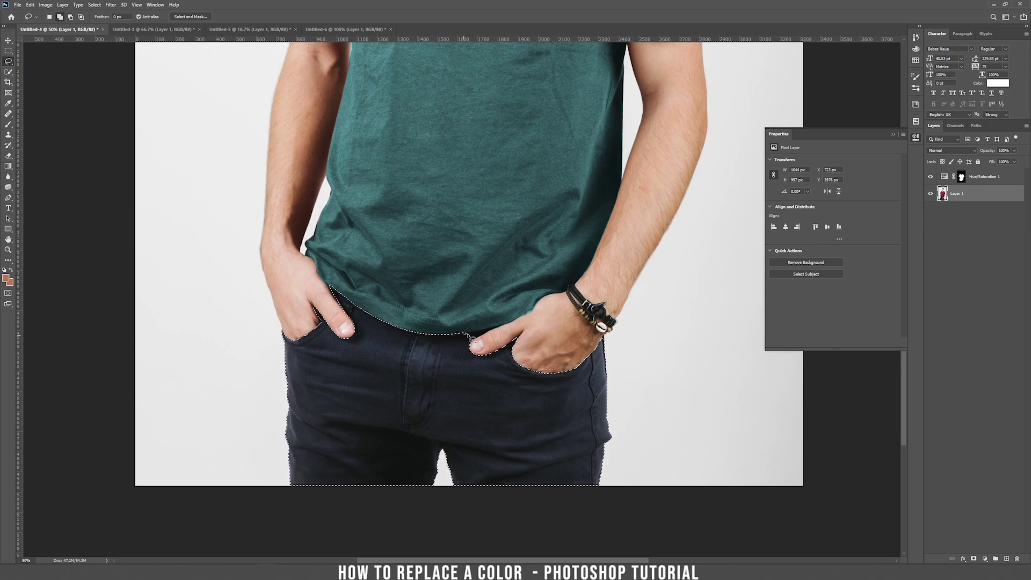
drag(464, 350, 487, 339)
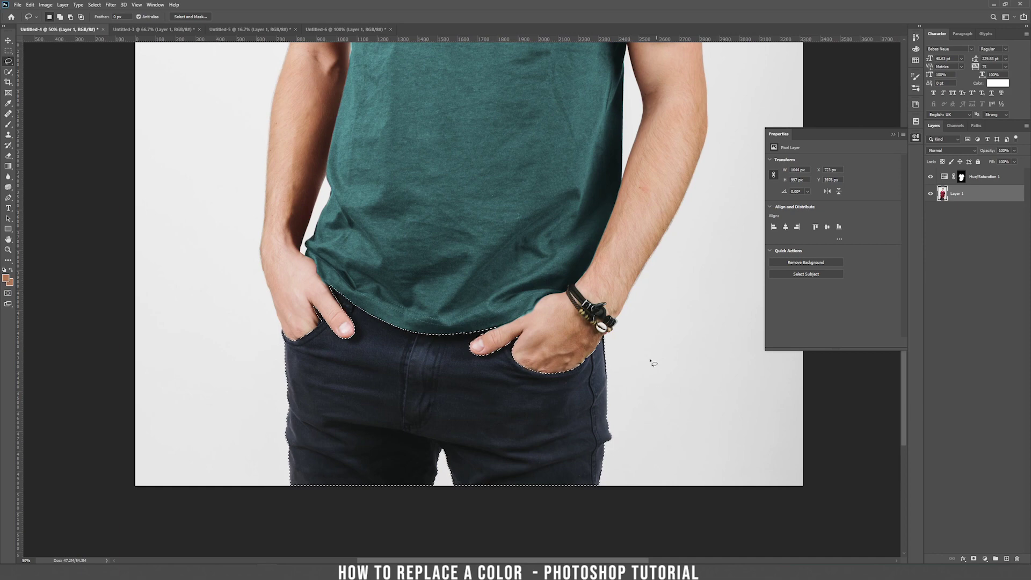
Add a Hue/Saturation adjustment layer for the selected jeans and colorize it dark red with a hue of 0
click(985, 558)
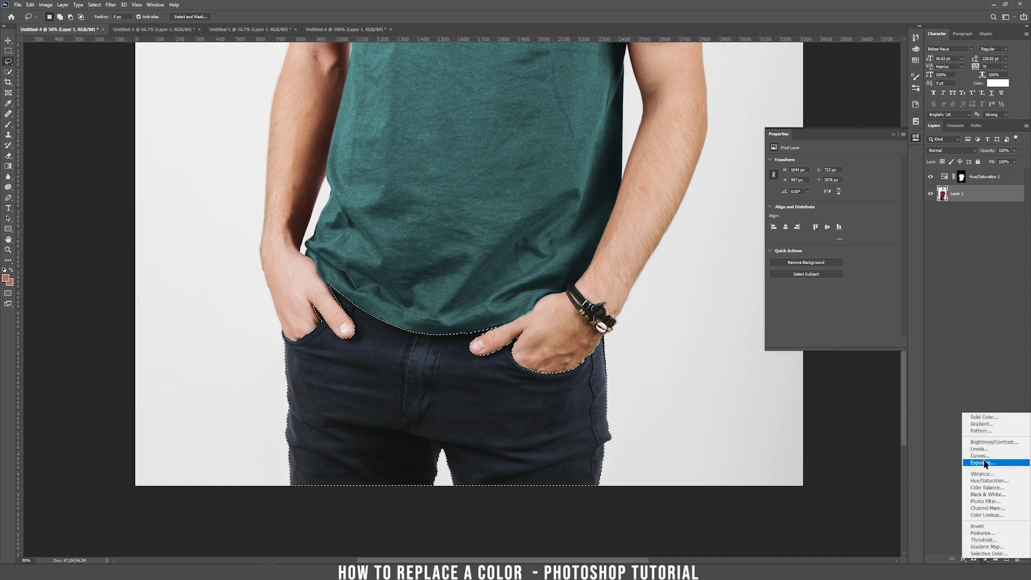
click(989, 480)
drag(834, 194, 787, 192)
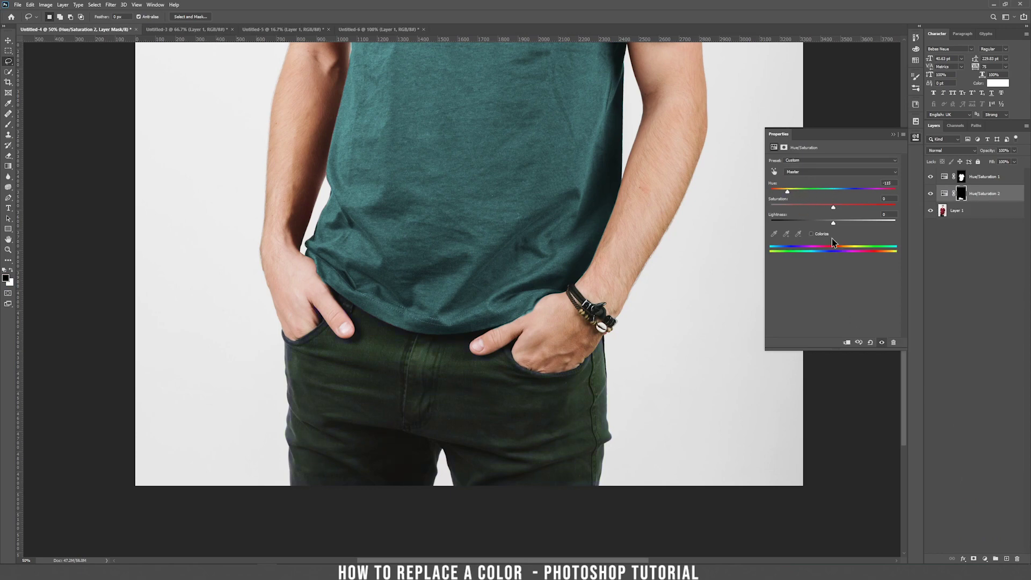
click(816, 233)
drag(795, 196, 771, 198)
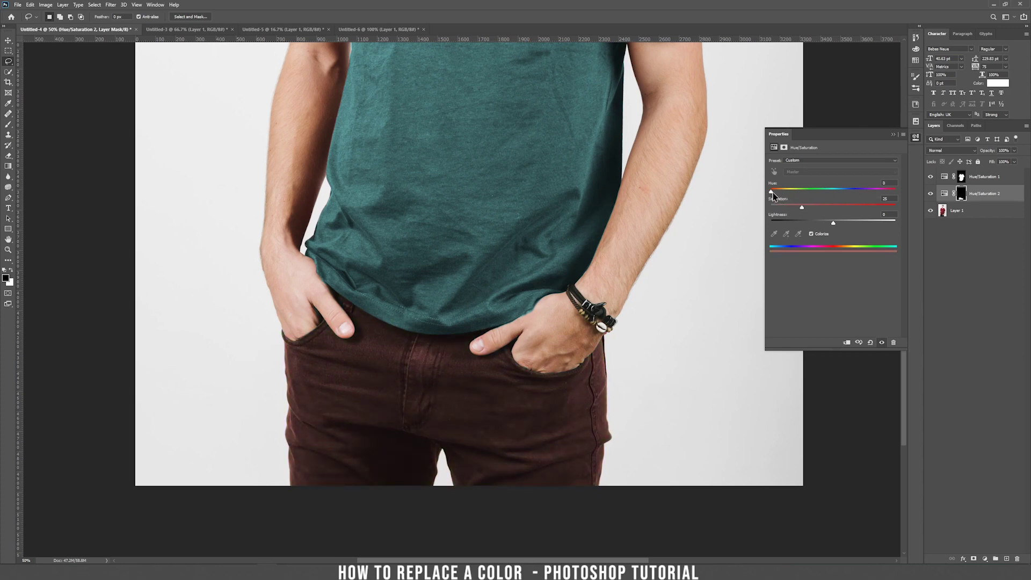
Group the two Hue/Saturation adjustment layers for the T-shirt and the jeans
key(ctrl+minus)
key(ctrl+minus)
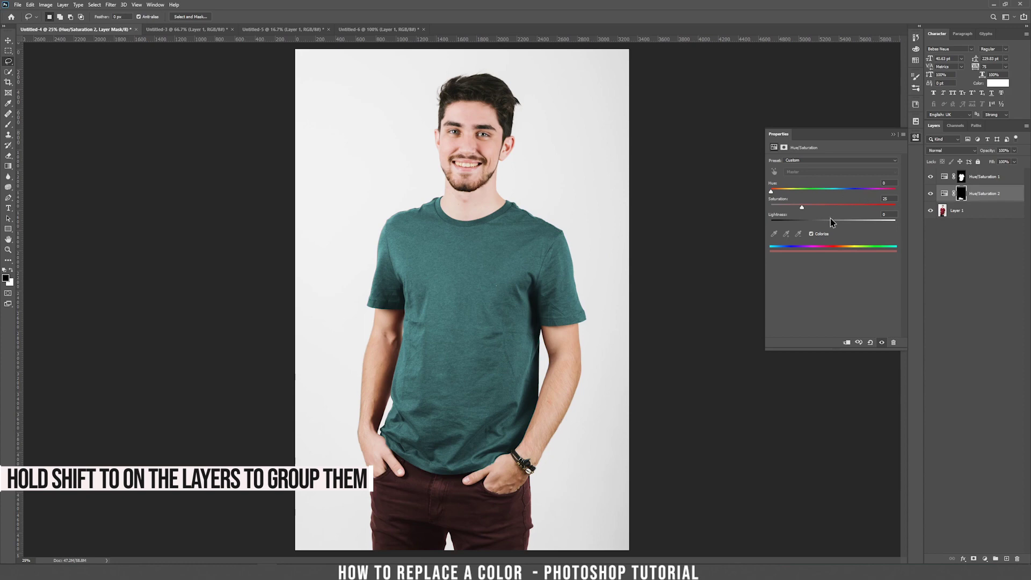
shift+click(1010, 183)
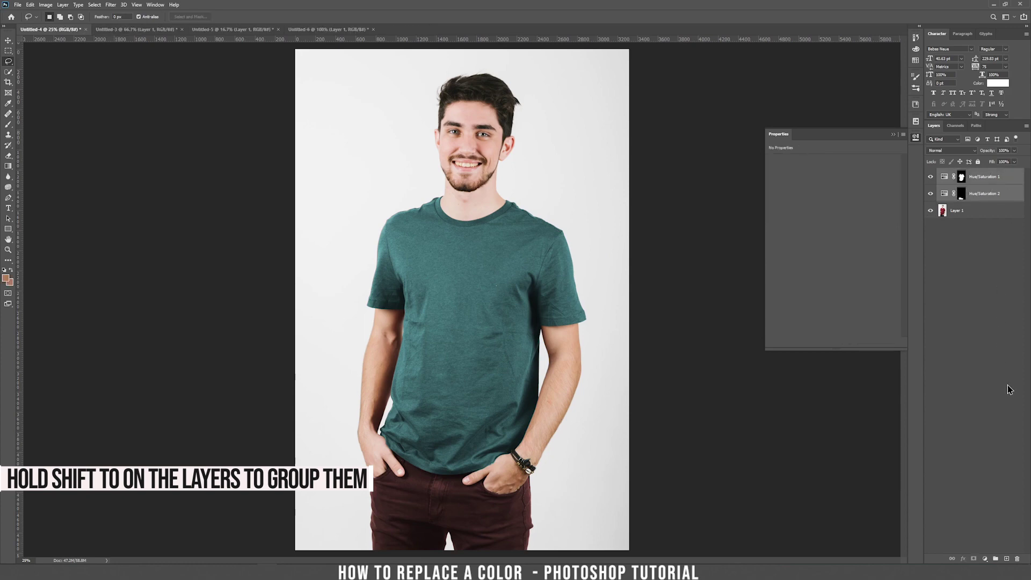
click(995, 559)
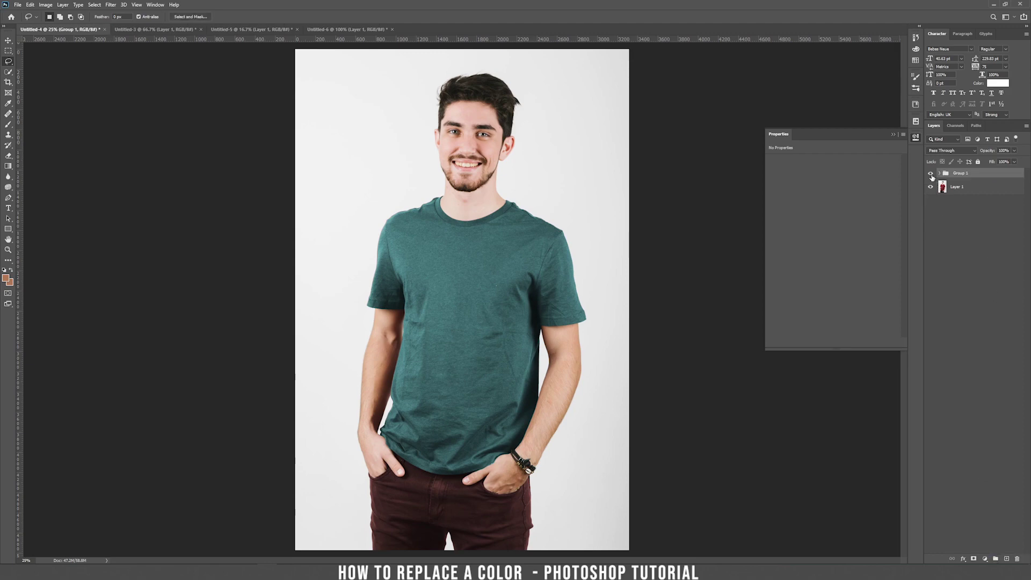
Toggle the adjustment group's visibility to compare the original and recoloured clothing
click(931, 174)
click(931, 174)
click(931, 174)
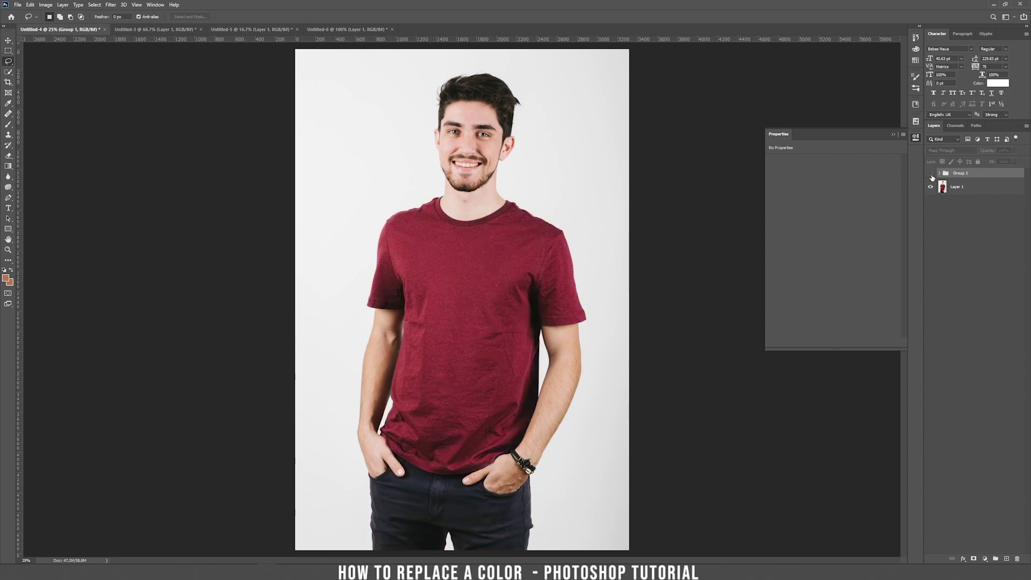
click(931, 174)
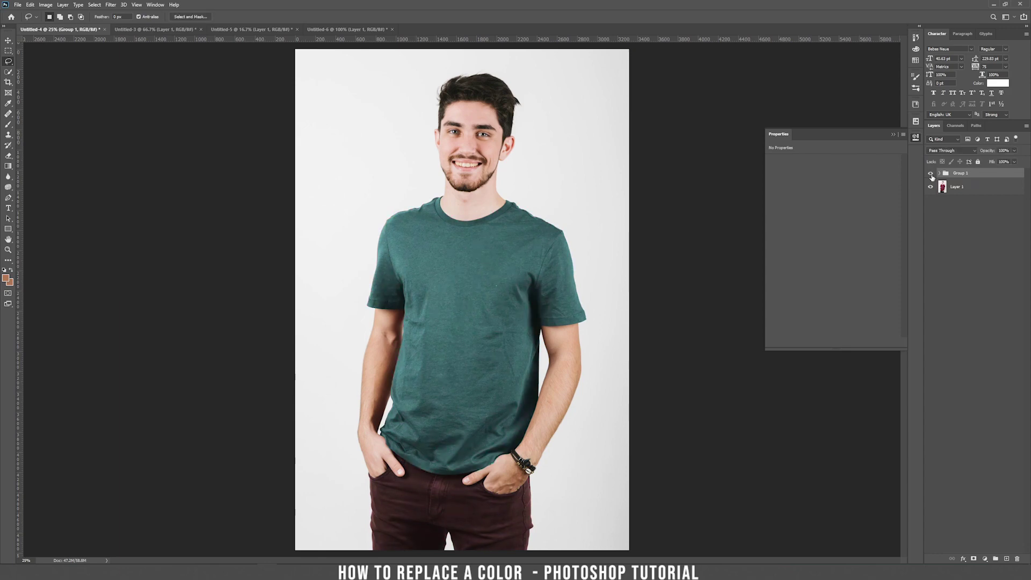
click(931, 173)
click(932, 175)
click(932, 174)
click(932, 174)
In the Untitled-3 beach photo, start a Pen tool path down the outer edge of the bikini top's left strap and cup
click(156, 29)
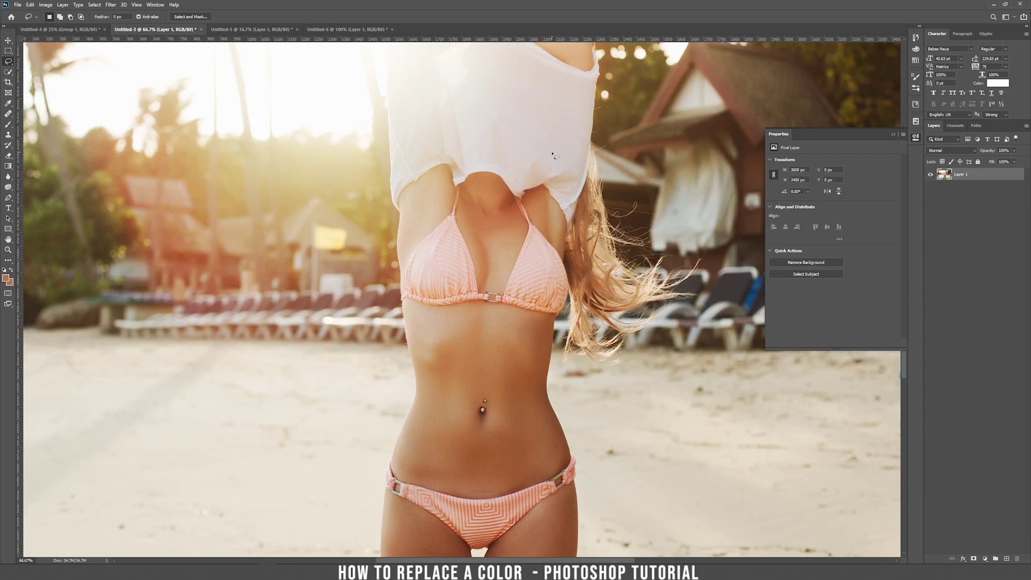
click(894, 135)
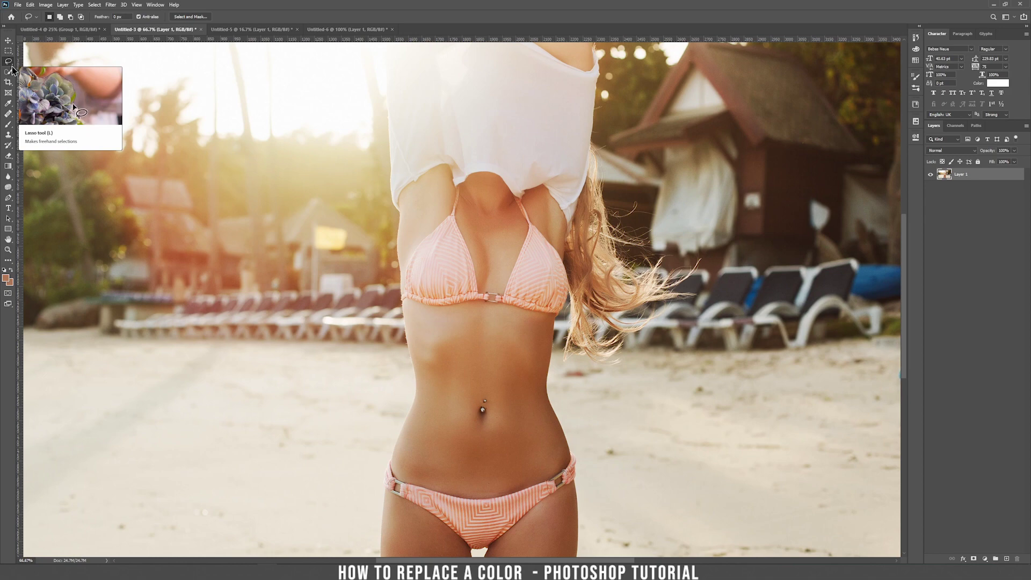
click(9, 199)
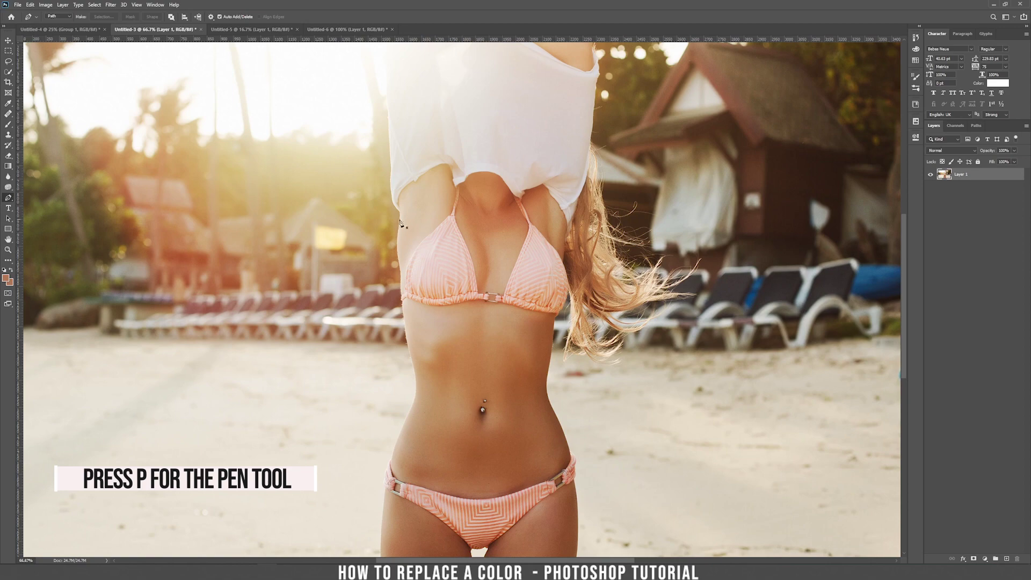
key(ctrl+plus)
key(ctrl+plus)
drag(435, 206, 399, 279)
click(409, 212)
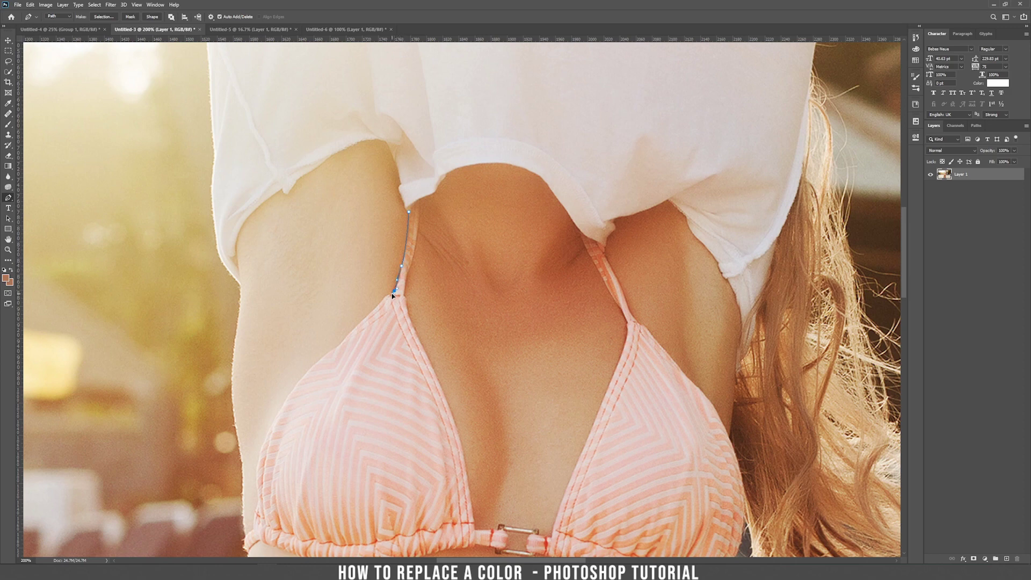
click(349, 335)
Continue the Pen path around the left cup and its centre tie, up the strap's inner edge, and close it at the shirt hem
drag(344, 342, 446, 210)
click(422, 229)
click(383, 279)
click(359, 339)
click(357, 387)
click(347, 419)
click(363, 408)
click(371, 411)
click(401, 423)
click(439, 432)
click(453, 434)
click(467, 436)
click(490, 430)
scroll(591, 417, up, 2)
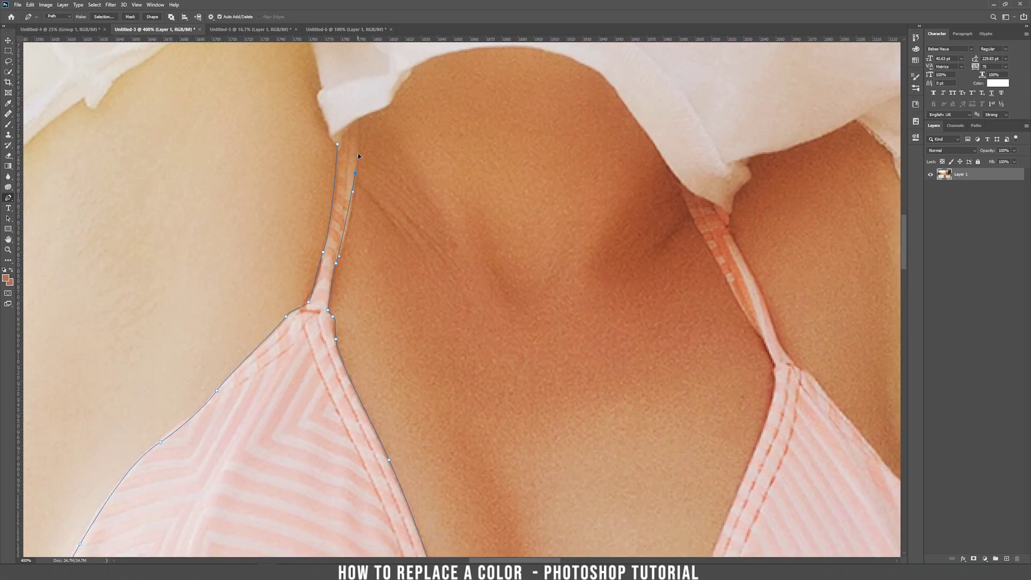
click(358, 120)
click(339, 131)
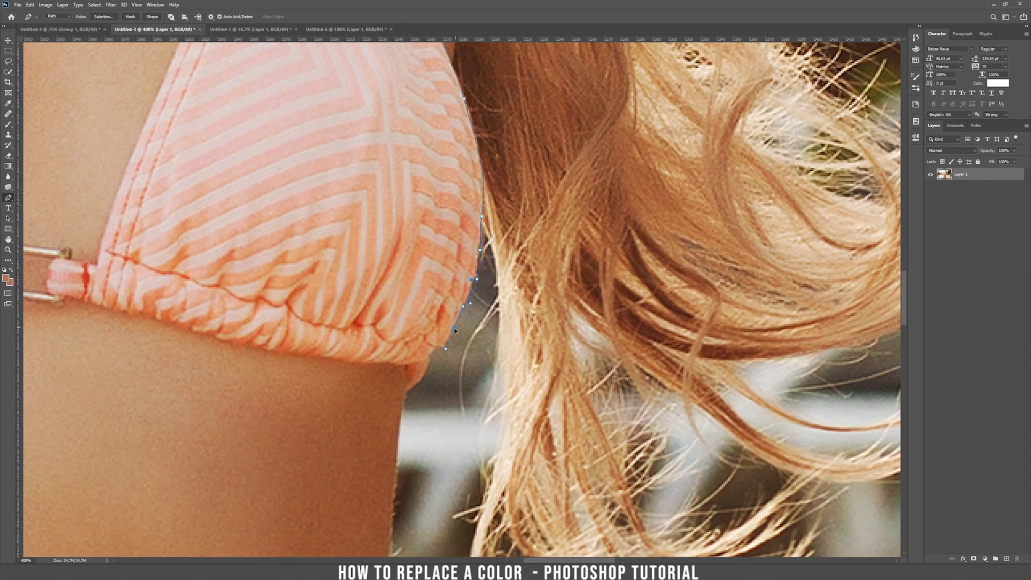
Trace the Pen path around the bikini top's right cup, its centre tie and strap, outlining the whole cup
click(443, 345)
click(429, 356)
click(411, 387)
click(403, 392)
click(404, 364)
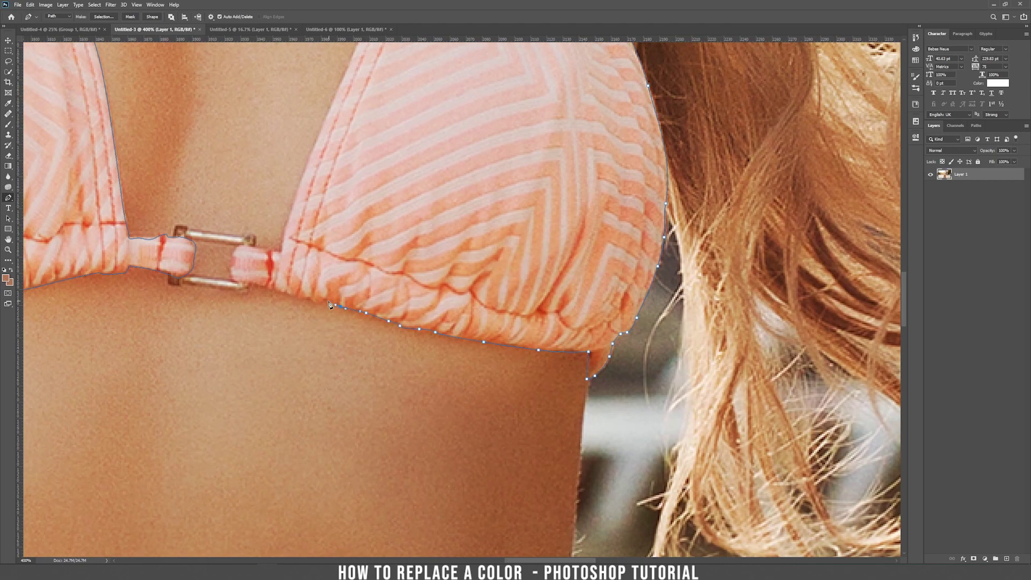
click(237, 248)
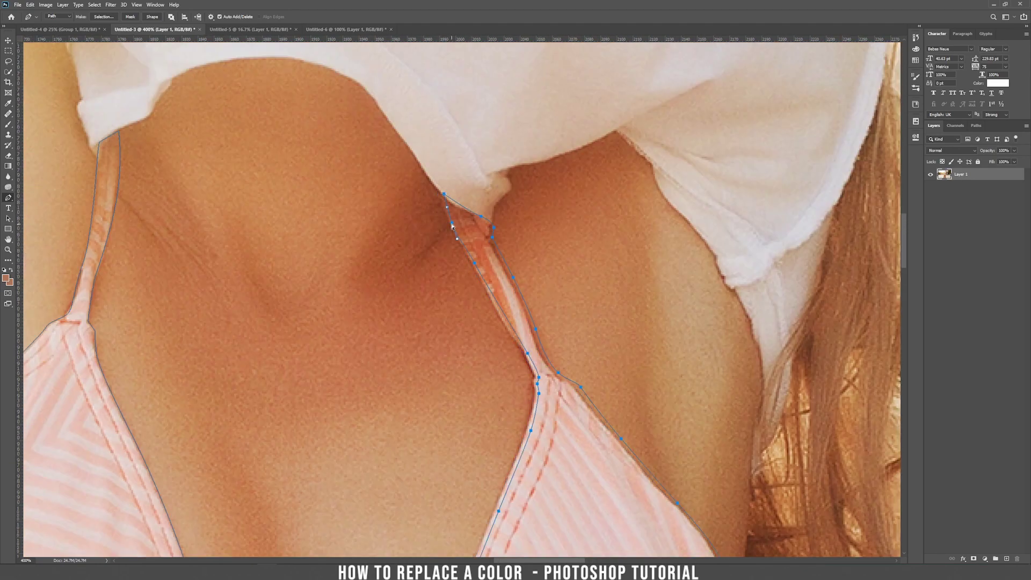
Outline the knotted side tie at the left hip of the bikini bottom with a closed Pen path
click(342, 186)
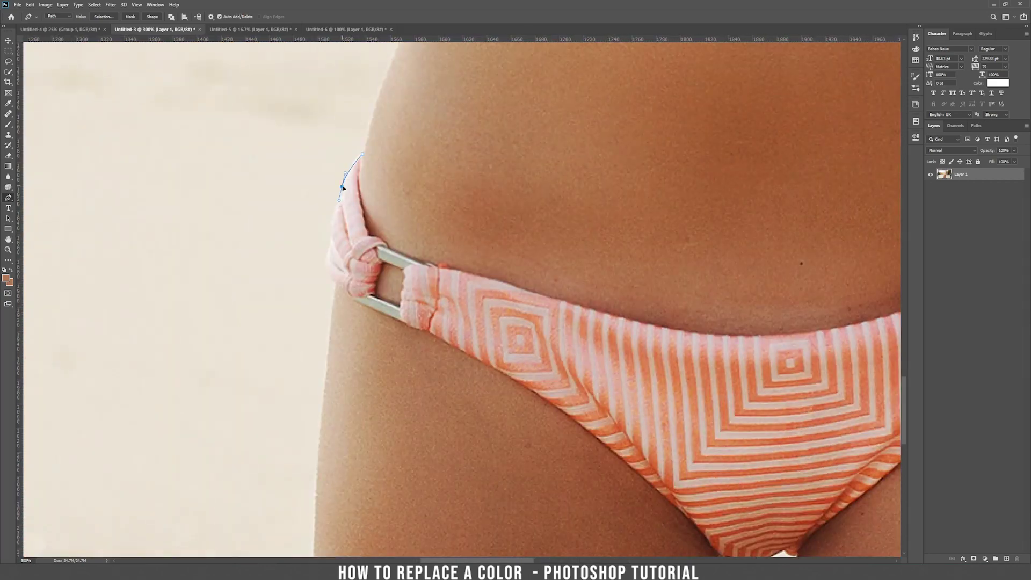
click(333, 213)
click(332, 239)
click(327, 256)
click(344, 288)
click(357, 296)
click(374, 293)
click(382, 263)
click(379, 239)
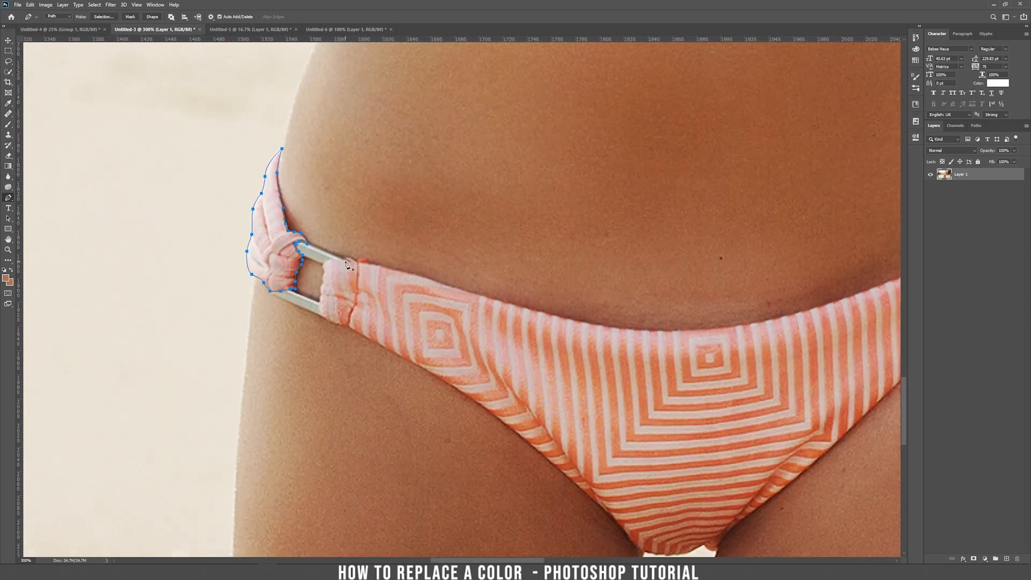
Start a Pen path at the bikini bottom's left buckle loop and follow the left leg edge down to the crotch
click(313, 258)
click(310, 282)
click(314, 312)
click(332, 320)
click(372, 341)
click(413, 331)
click(511, 416)
click(454, 374)
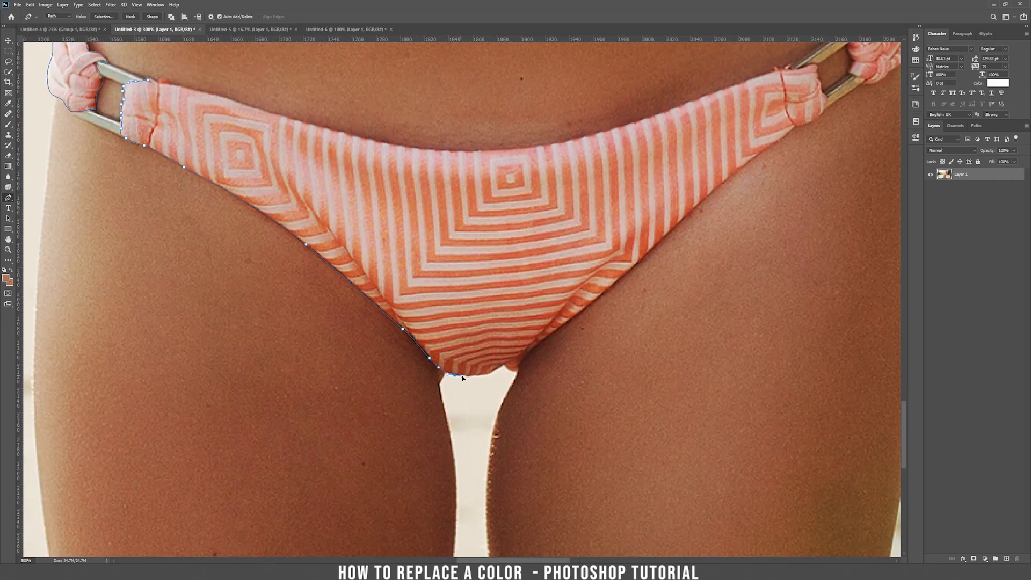
click(505, 366)
click(517, 372)
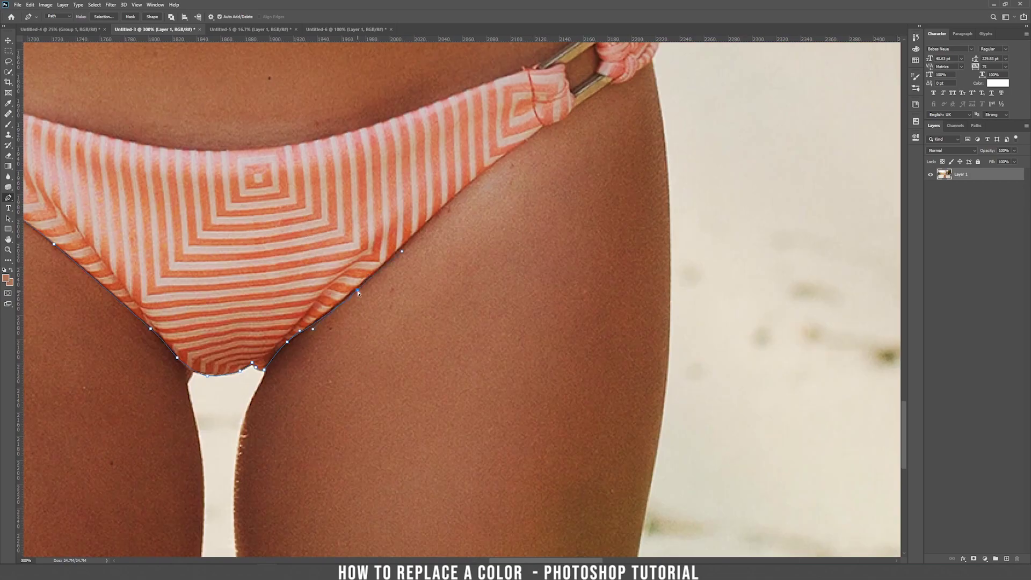
Continue the path up the right leg edge, around the right buckle loop and back along the waistline to close it
click(322, 314)
click(359, 290)
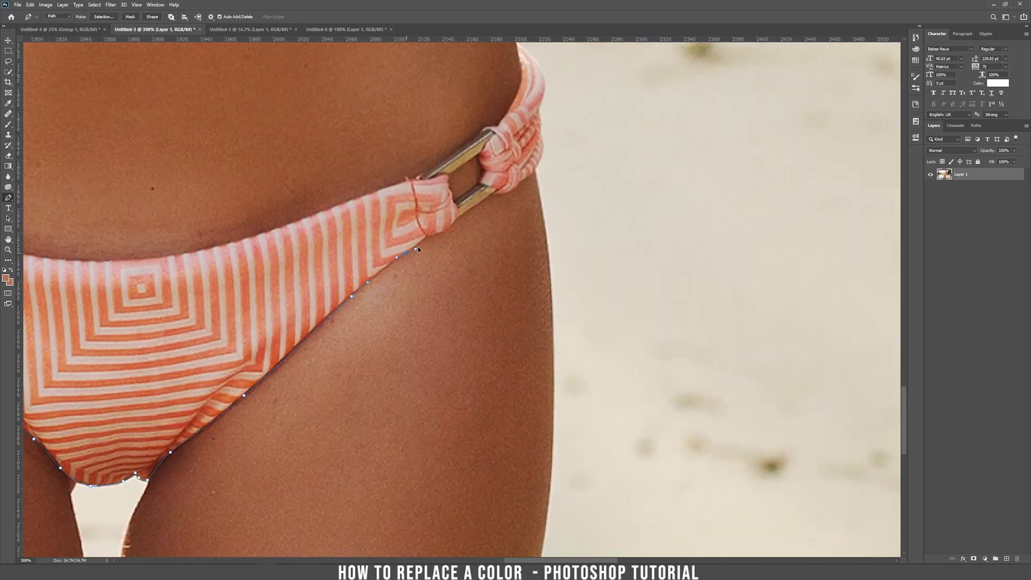
click(458, 218)
click(455, 206)
click(451, 195)
click(443, 175)
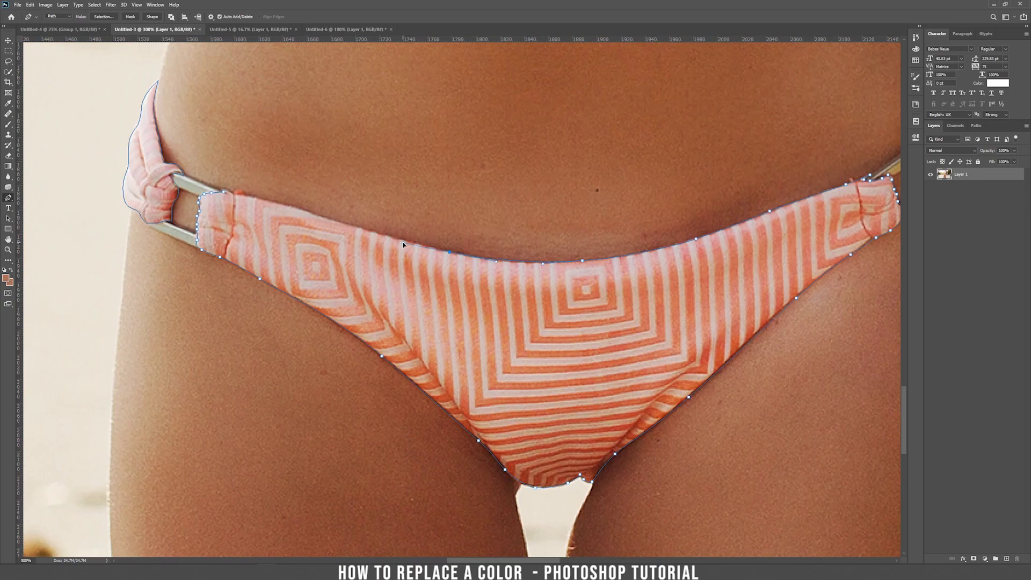
click(330, 219)
click(247, 199)
click(227, 192)
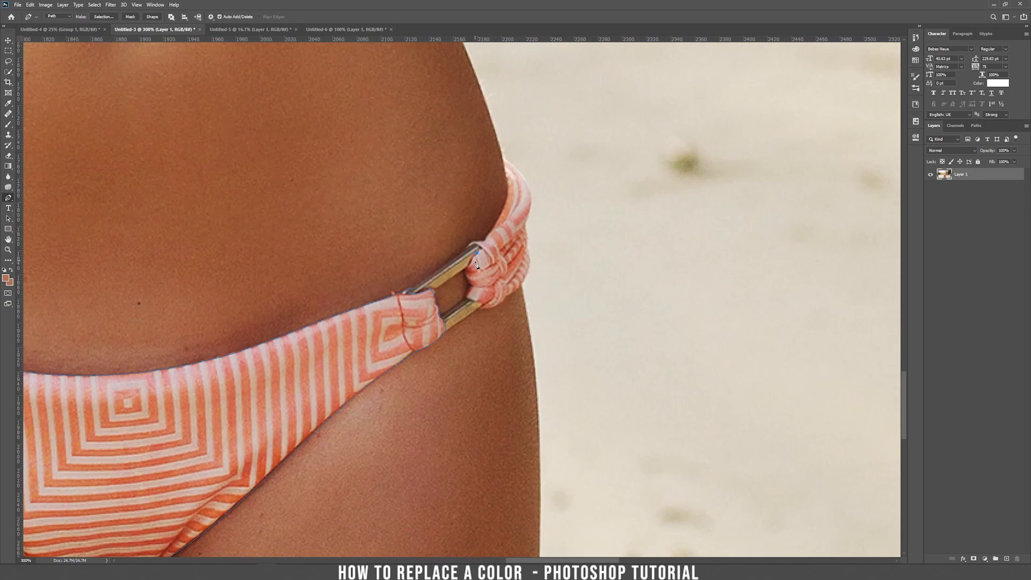
Outline the knotted side tie at the right hip of the bikini bottom with a closed Pen path
click(466, 274)
click(468, 287)
click(508, 296)
click(520, 285)
click(530, 253)
click(528, 184)
click(508, 160)
key(ctrl+0)
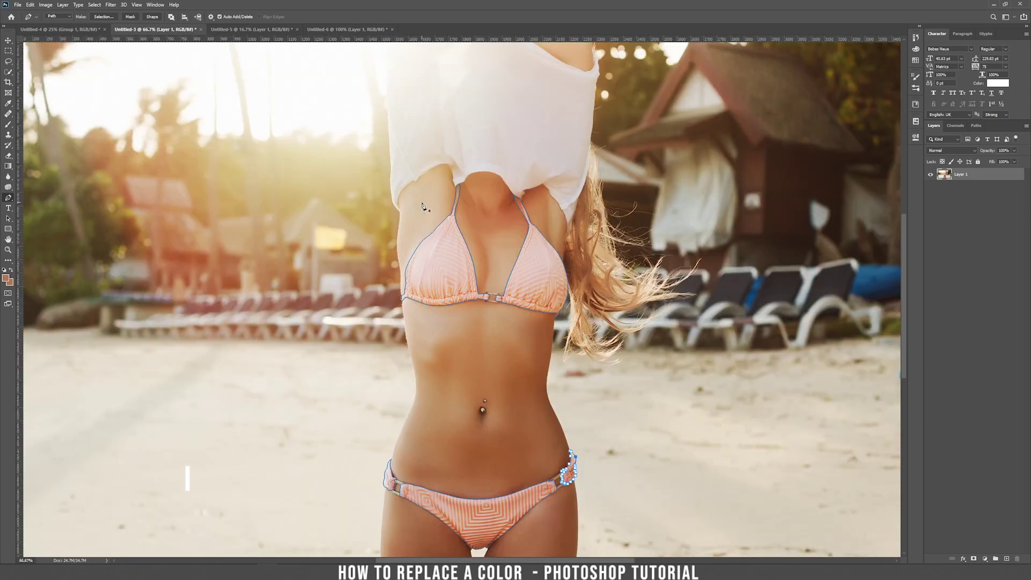
Select all the bikini paths with the Path Selection tool and convert them to a new selection with a 0-pixel feather
key(a)
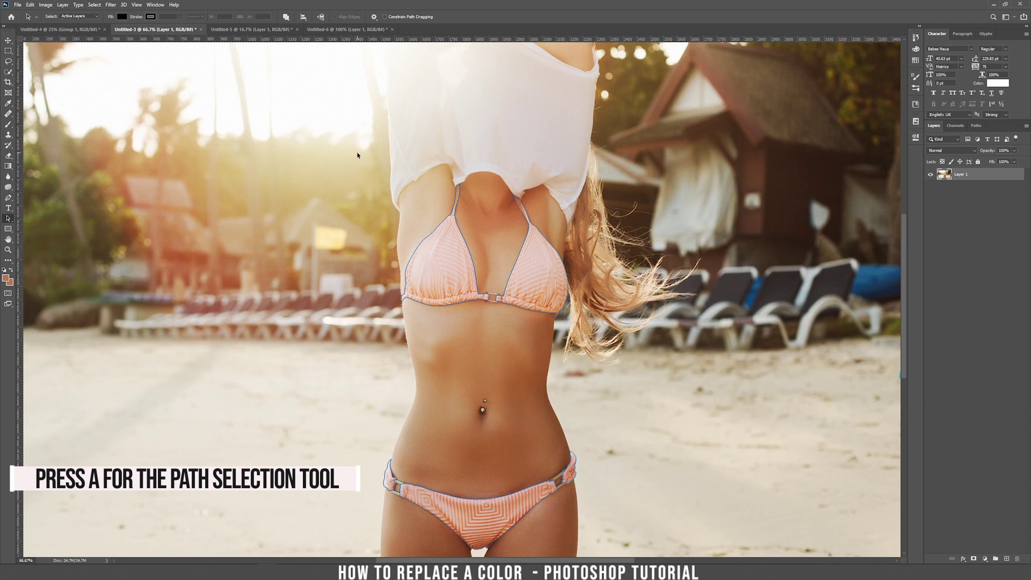
drag(357, 155, 496, 320)
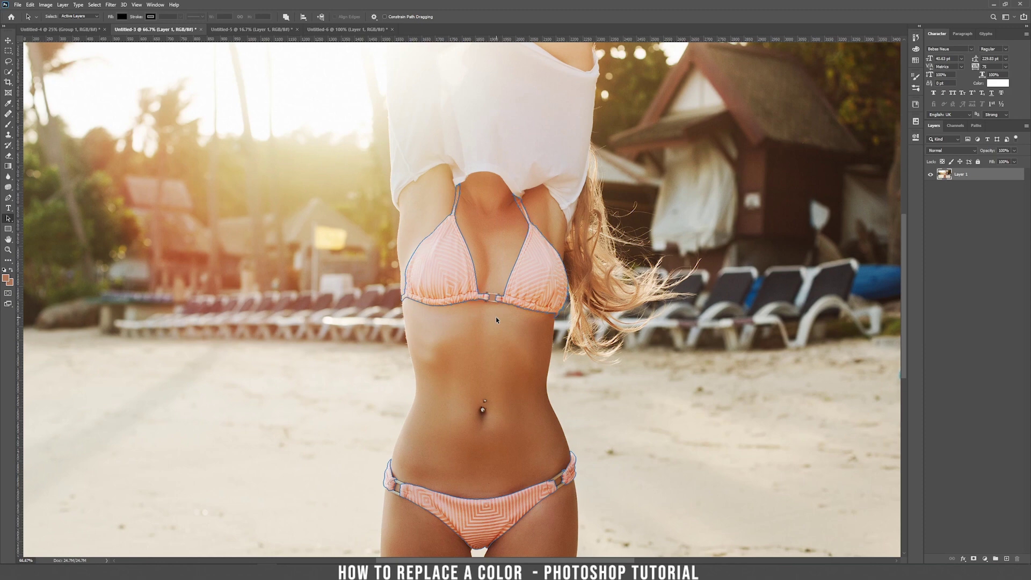
click(434, 259)
click(544, 276)
click(424, 504)
click(428, 365)
drag(296, 123, 616, 552)
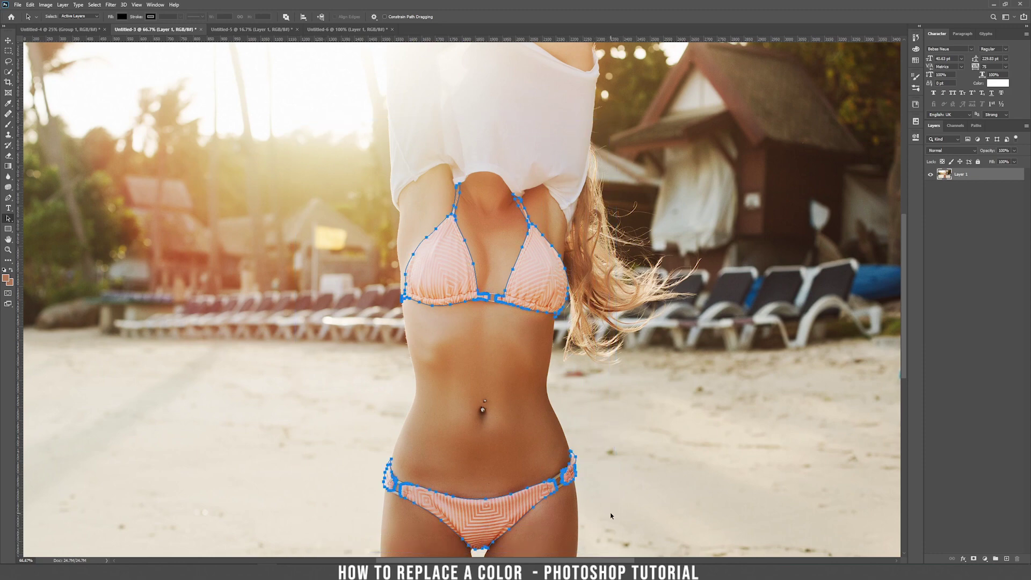
right_click(541, 282)
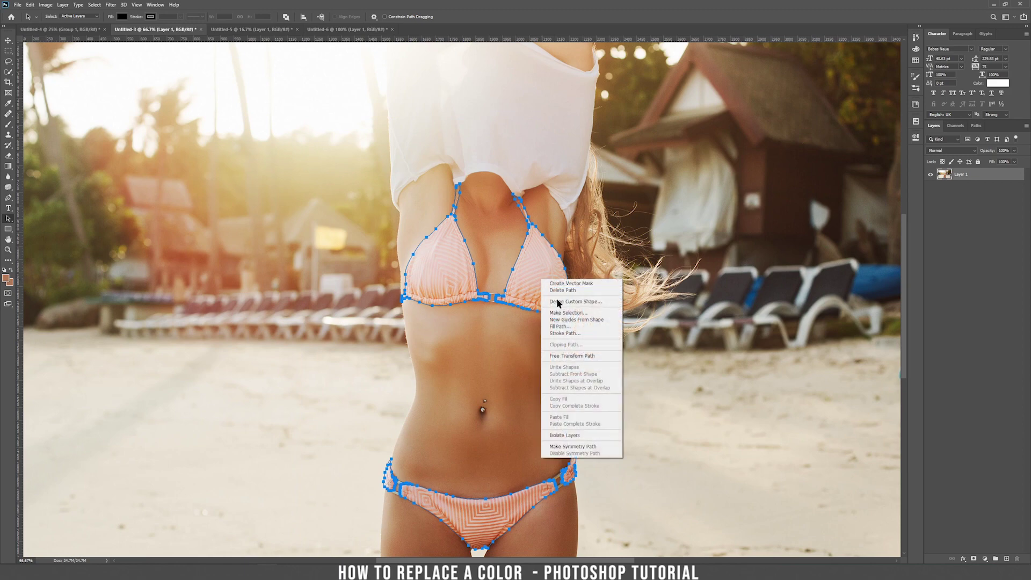
click(601, 313)
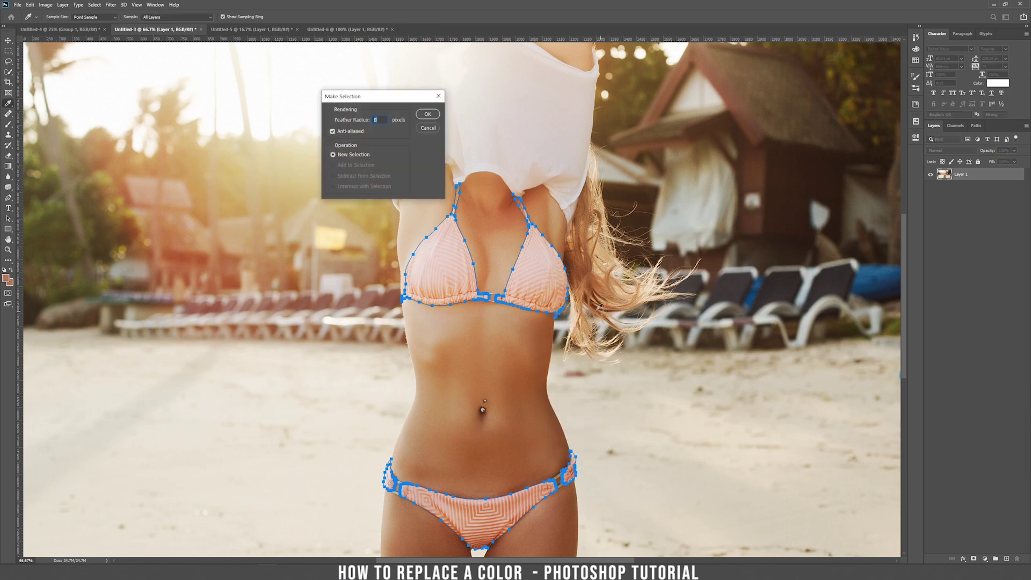
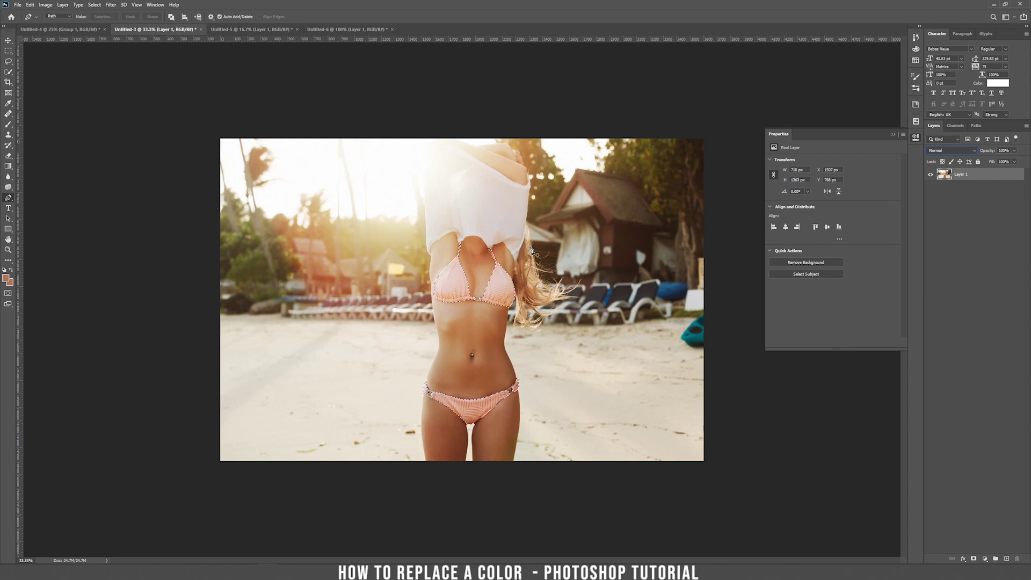
Add a Hue/Saturation adjustment layer masked to the bikini and shift its hue until the fabric turns yellow
click(985, 559)
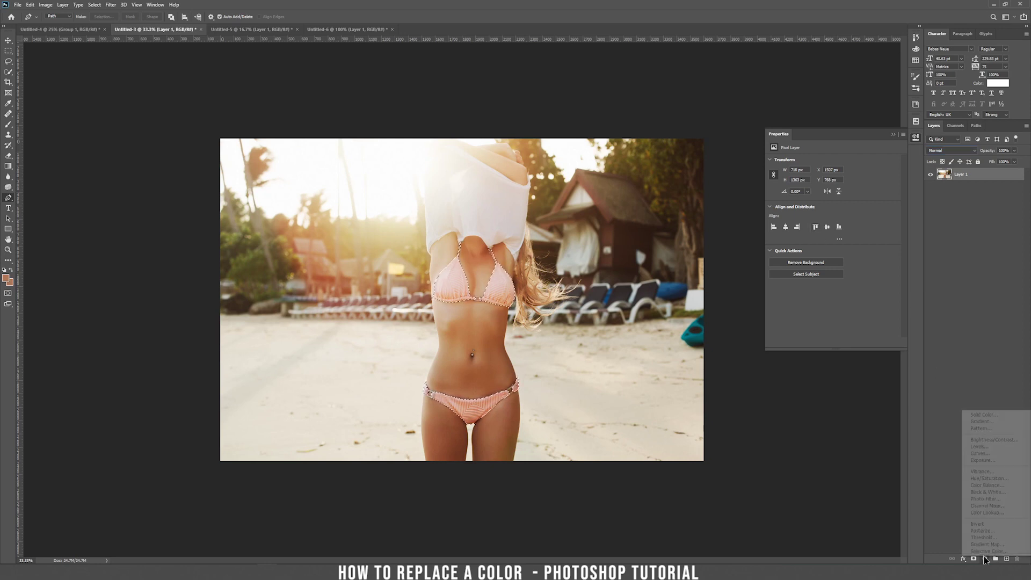
click(1002, 478)
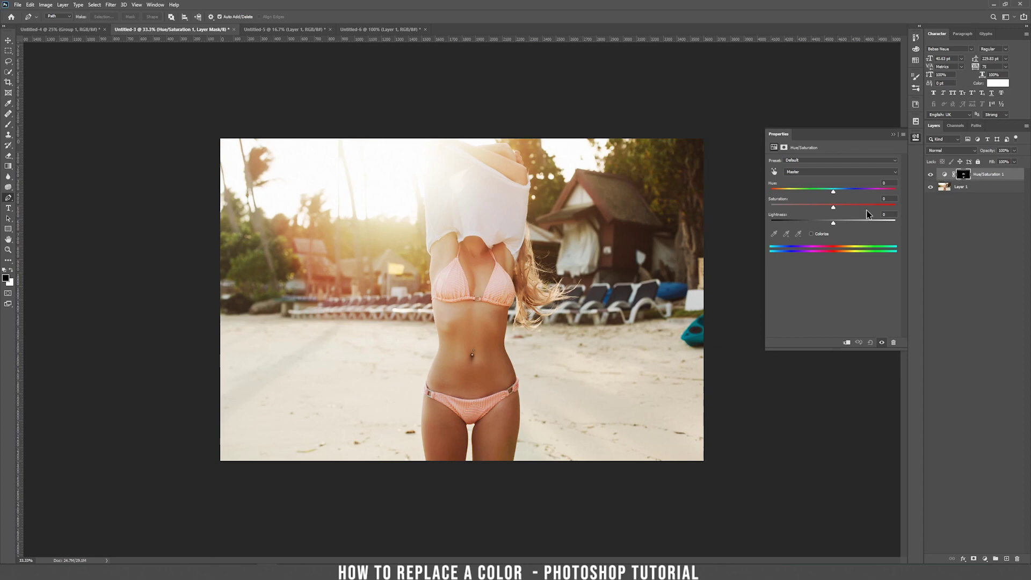
mouse_move(832, 192)
mouse_down()
mouse_move(796, 196)
mouse_move(850, 200)
mouse_up()
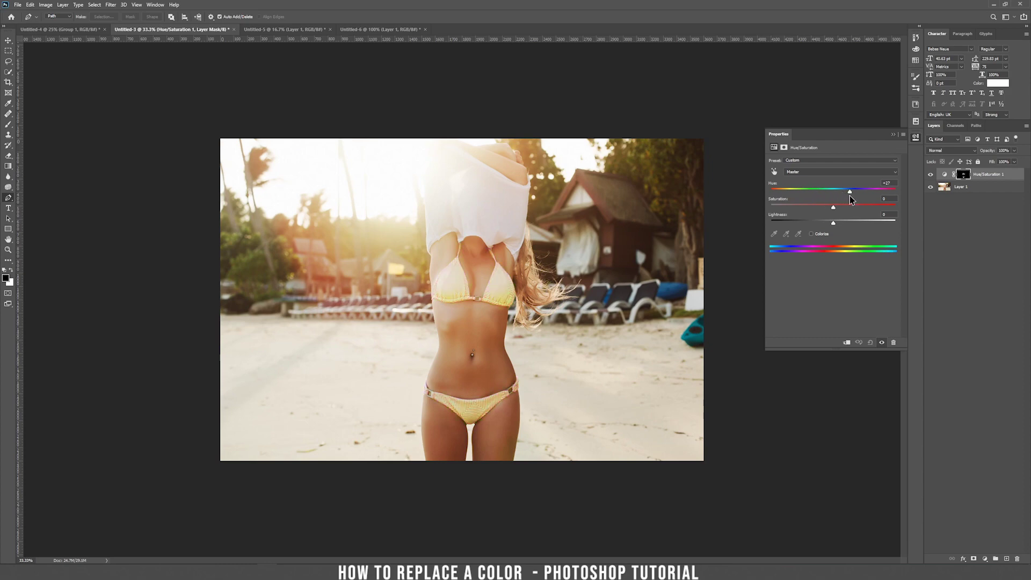
Enable Colorize on the bikini's Hue/Saturation adjustment and set the hue to 164 for a teal colour
click(811, 234)
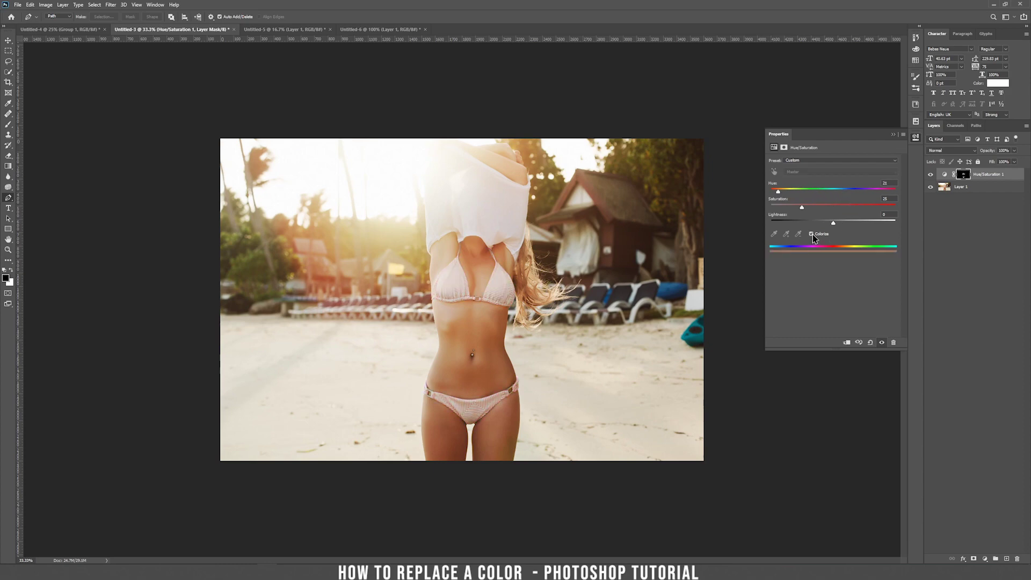
key(ctrl+plus)
key(ctrl+plus)
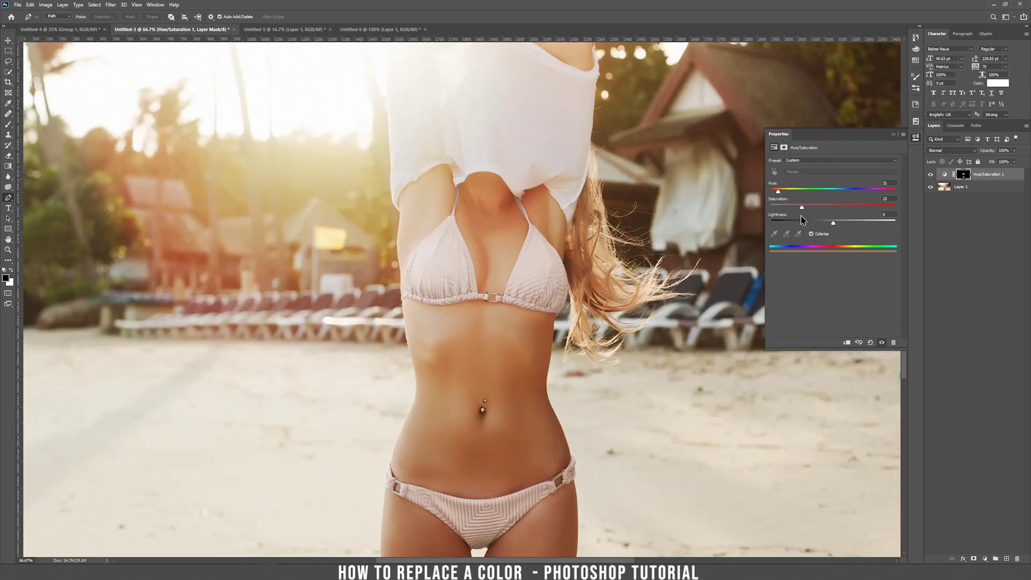
drag(778, 191, 831, 212)
Try a pink hue on the bikini with Colorize turned off, and re-enable Colorize
click(814, 233)
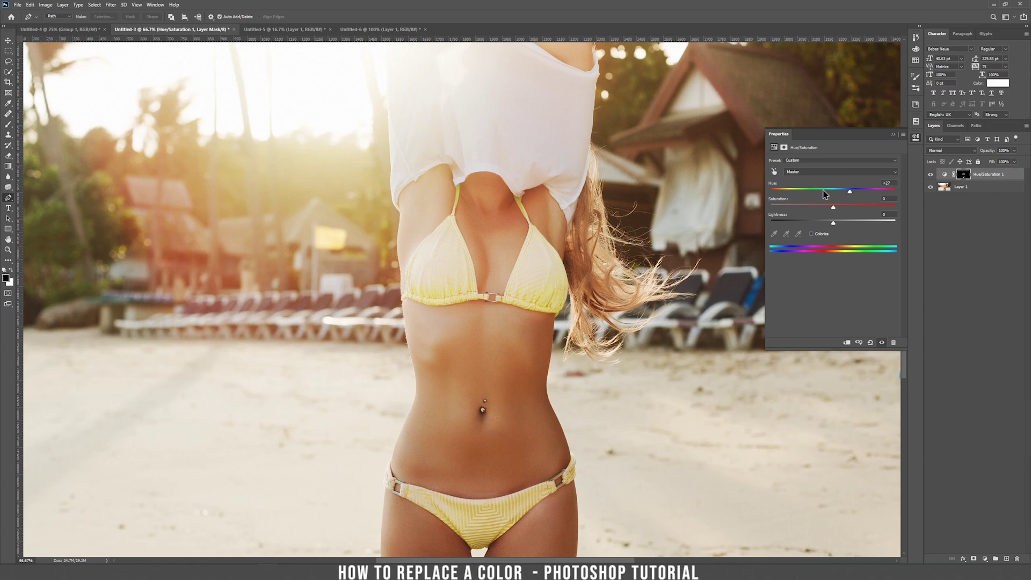
drag(848, 195, 823, 197)
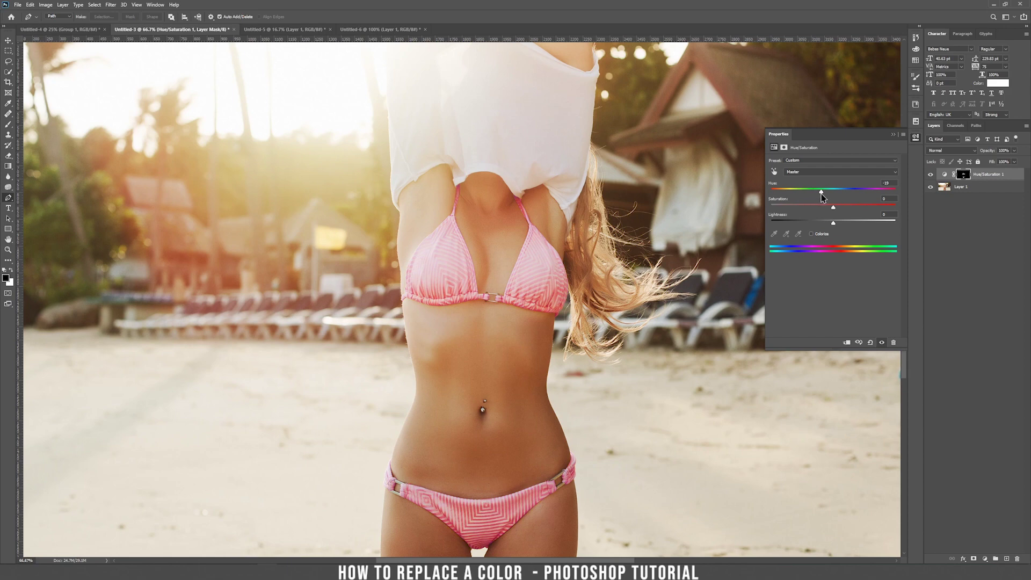
click(812, 235)
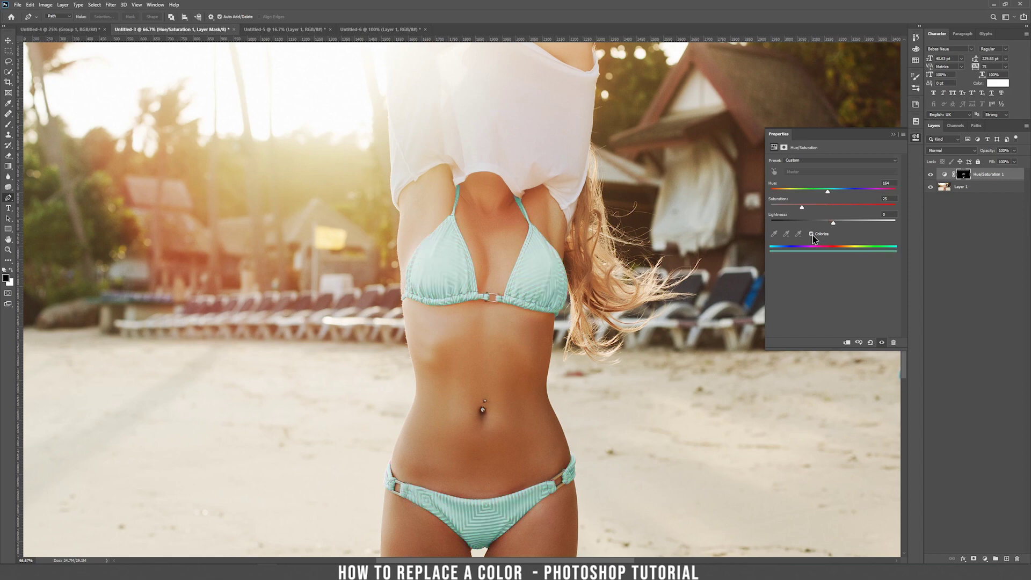
Set the Hue/Saturation layer's blend mode to Multiply, with hue about 228 and saturation 64
click(948, 153)
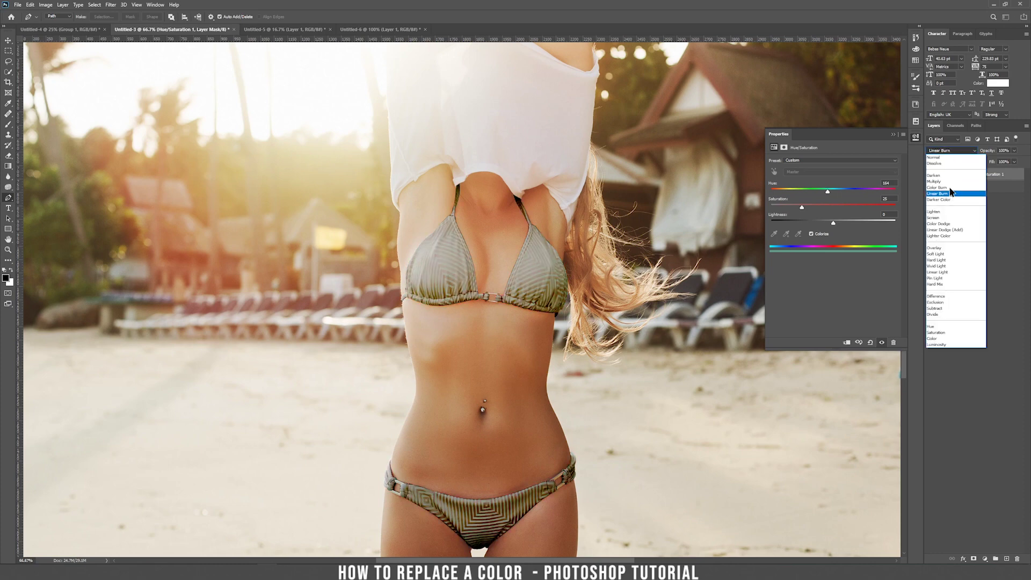
click(953, 175)
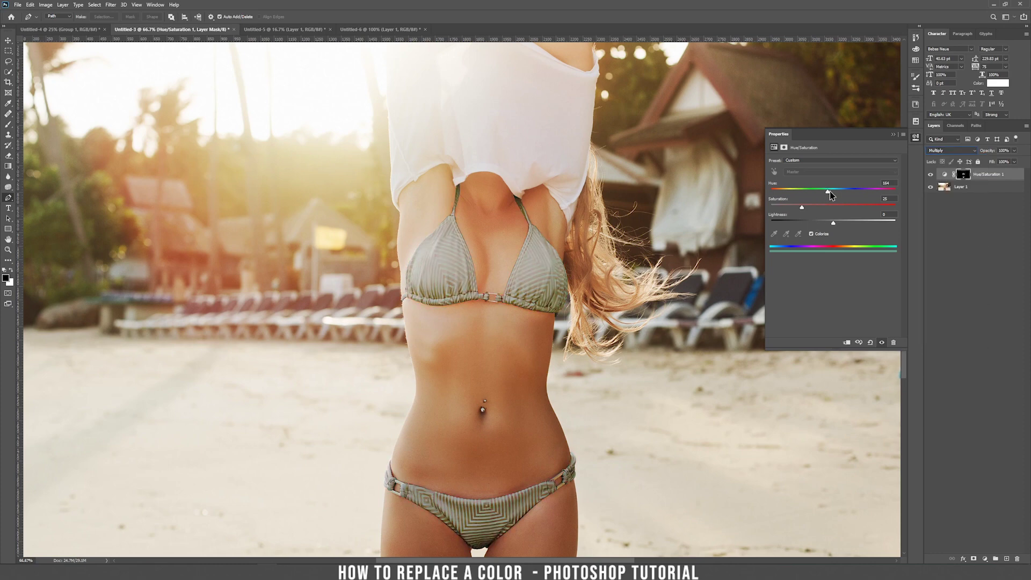
drag(830, 191, 850, 196)
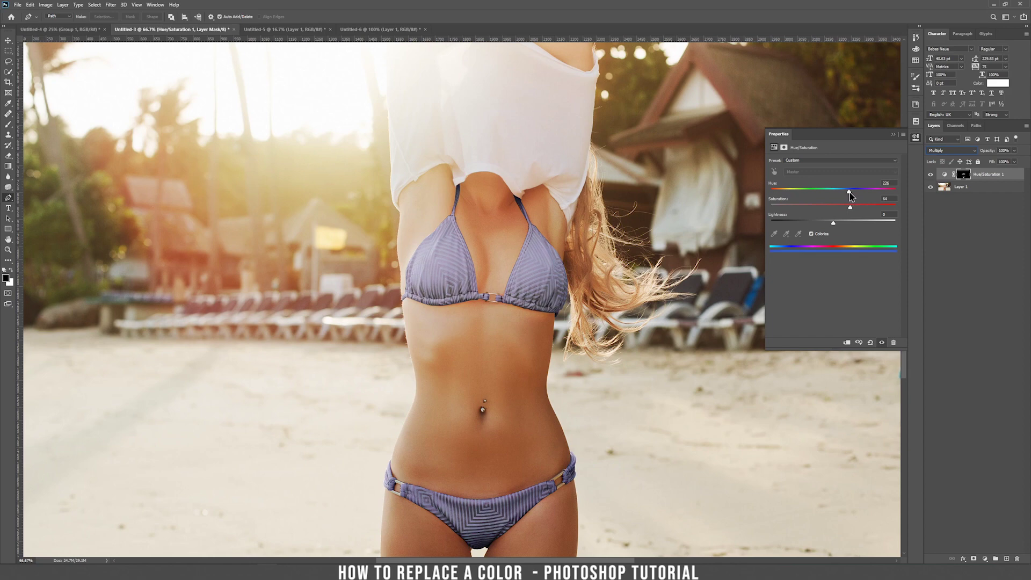
Toggle the Hue/Saturation layer's visibility to compare the original and recoloured bikini
key(ctrl+minus)
key(ctrl+minus)
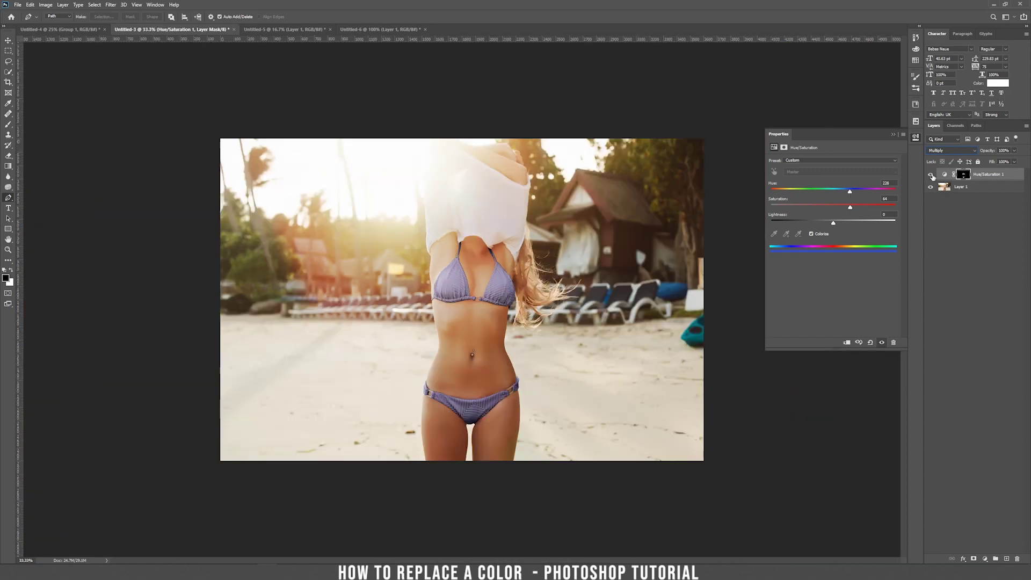
click(931, 176)
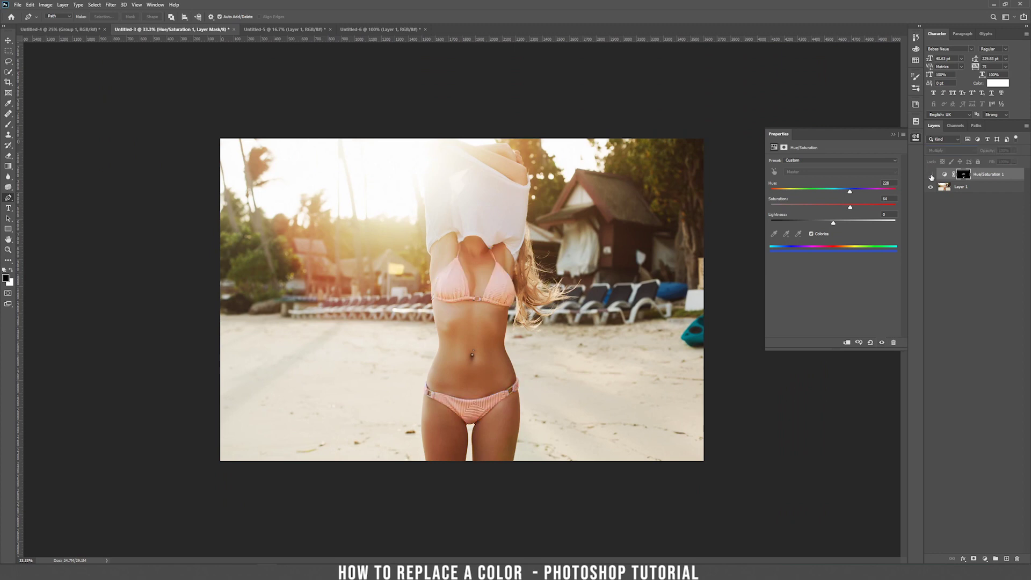
click(931, 177)
mouse_move(874, 192)
mouse_down()
mouse_move(866, 195)
mouse_move(877, 195)
mouse_up()
click(928, 176)
click(928, 177)
key(ctrl+plus)
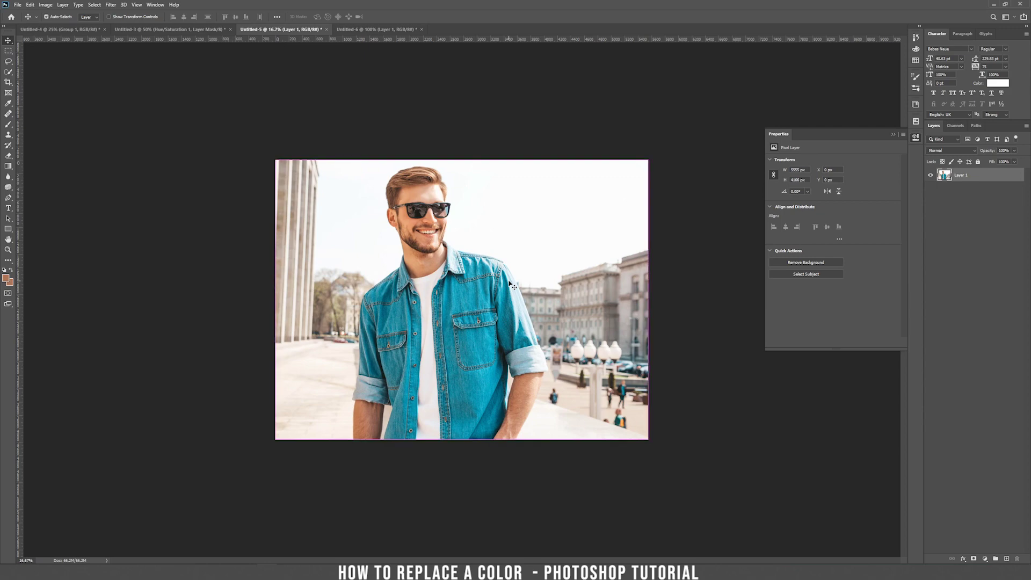
In the Untitled-5 portrait, select the man's blue denim shirt with the Quick Selection tool
key(ctrl+plus)
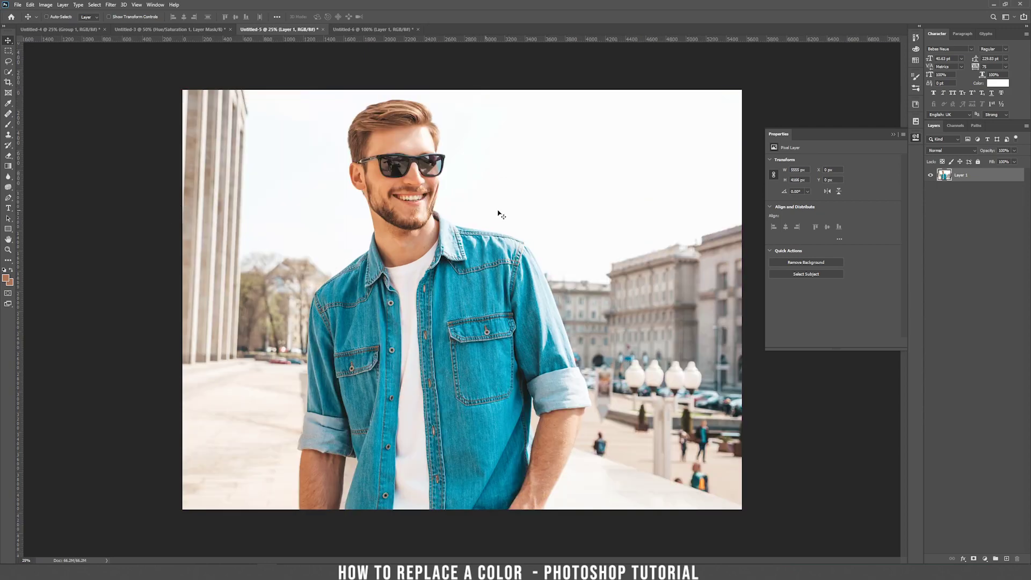
click(11, 72)
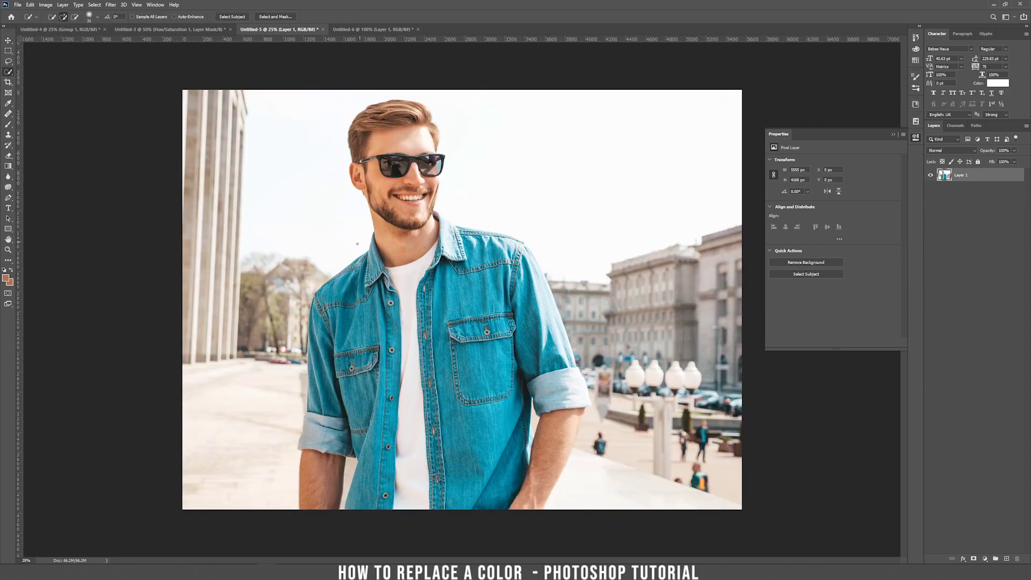
mouse_move(372, 284)
mouse_down()
mouse_move(383, 322)
mouse_move(337, 400)
mouse_move(349, 473)
mouse_move(375, 322)
mouse_move(400, 349)
mouse_move(529, 354)
mouse_move(451, 271)
mouse_move(427, 303)
mouse_move(473, 376)
mouse_move(467, 499)
mouse_move(515, 401)
mouse_up()
Add the missing edge of the denim shirt's collar beside the neck to the selection with the Lasso tool
key(ctrl+plus)
key(ctrl+plus)
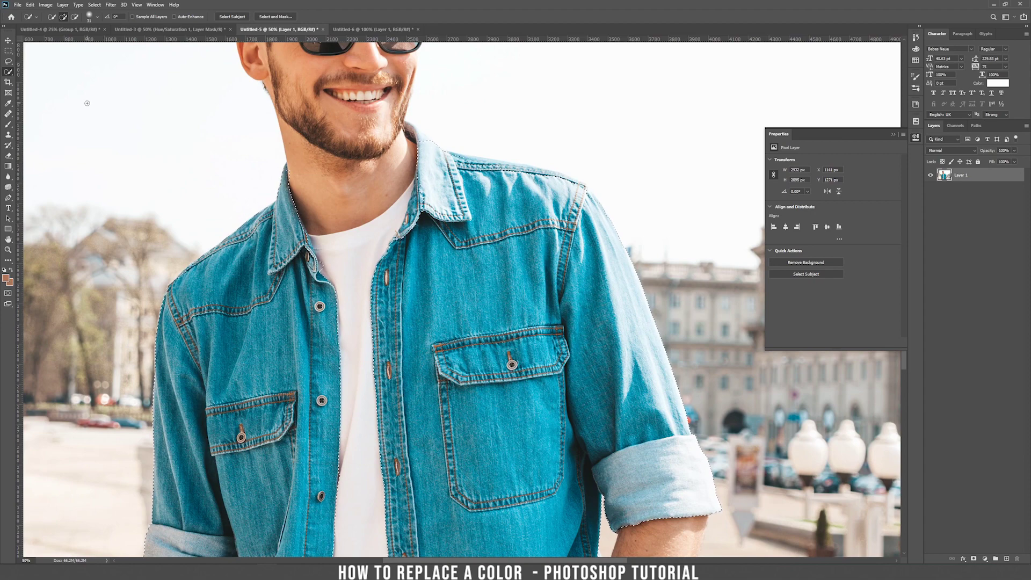
click(8, 62)
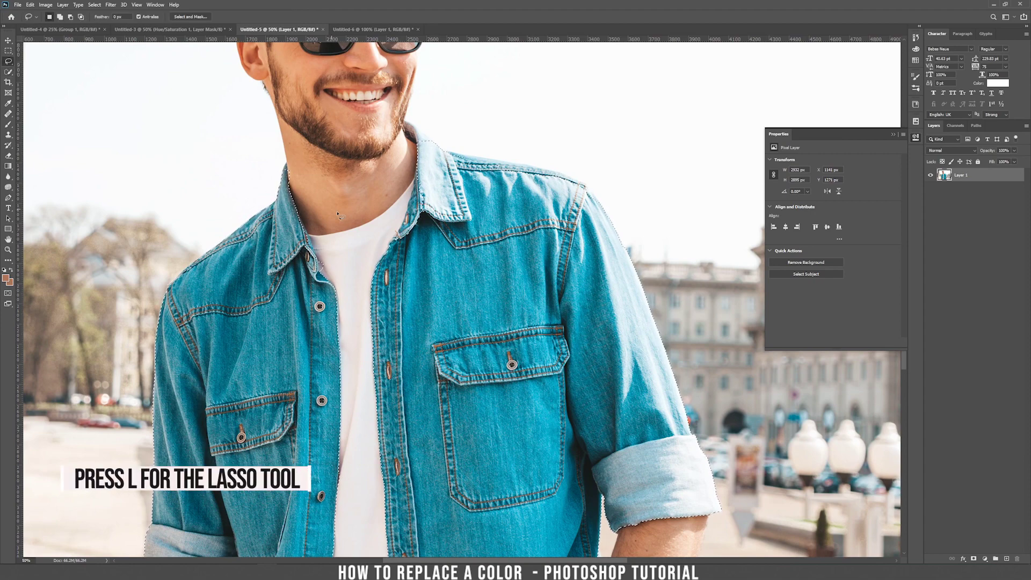
key(ctrl+plus)
drag(482, 166, 485, 309)
key(p)
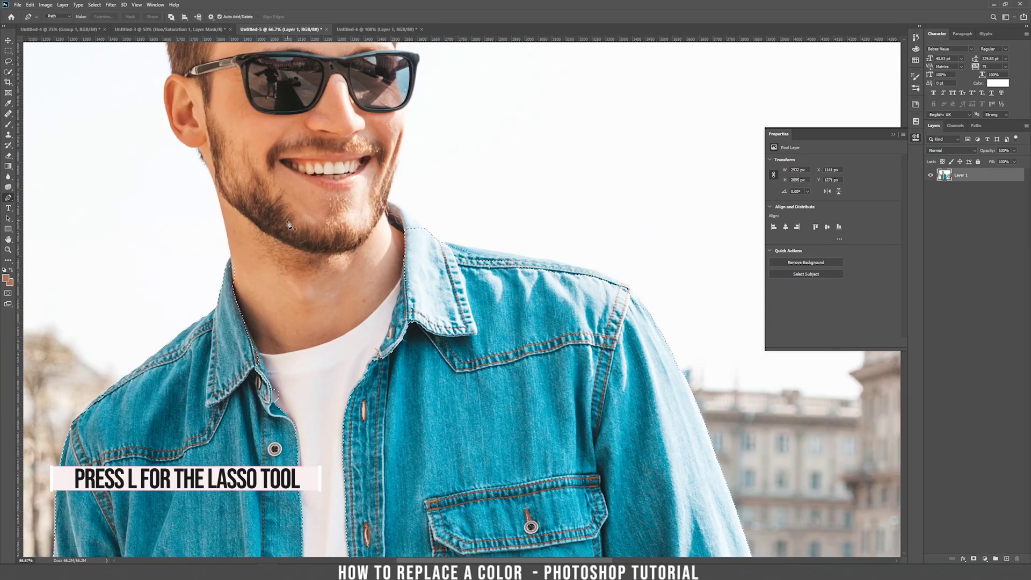
click(8, 61)
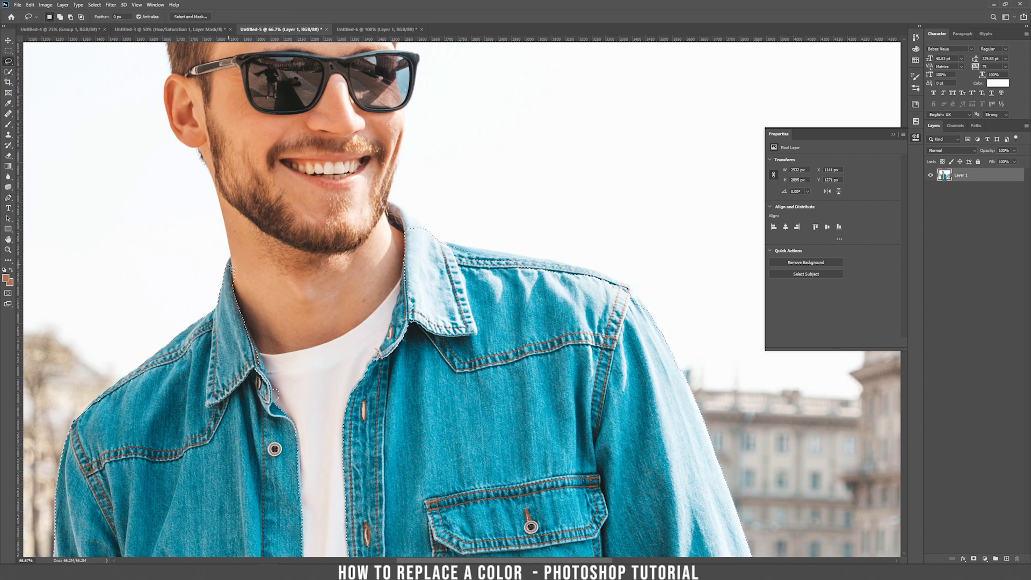
key(shift)
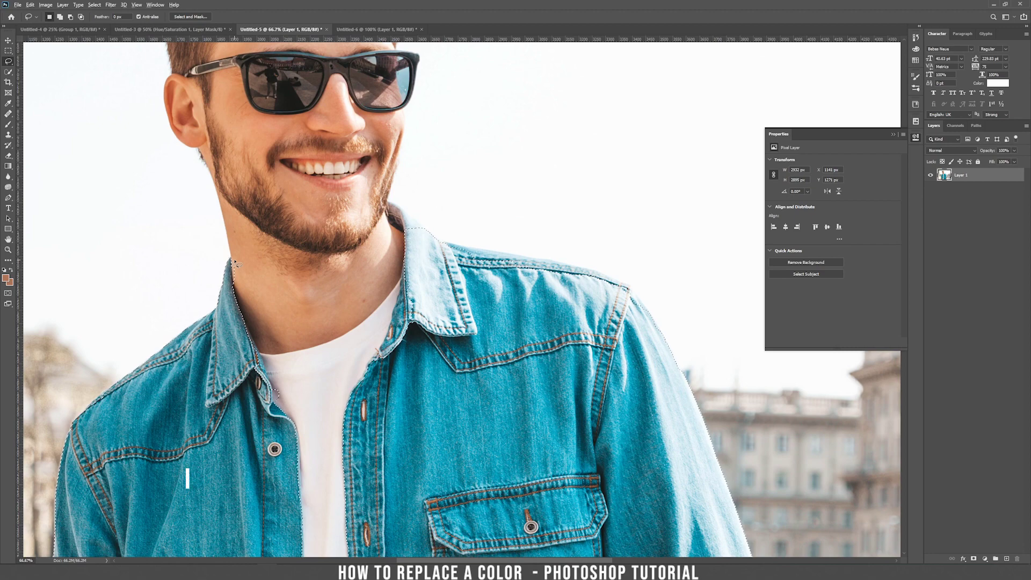
key(alt)
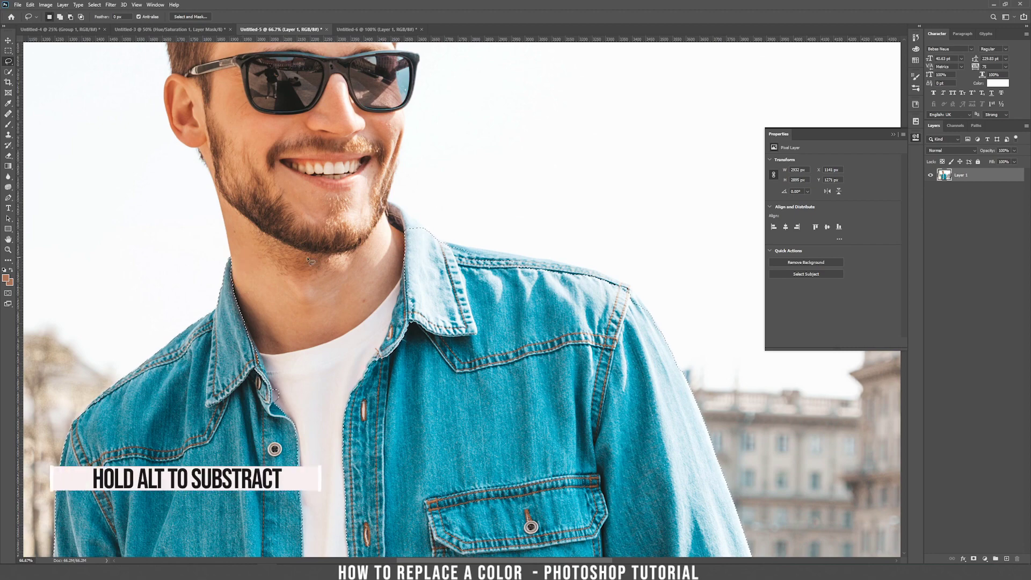
mouse_move(406, 237)
mouse_down()
mouse_move(388, 204)
mouse_move(457, 260)
mouse_up()
Subtract the background gap between the shirt's side and the arm from the selection with the Lasso tool, and check the remaining edges
scroll(440, 294, down, 8)
scroll(440, 294, right, 5)
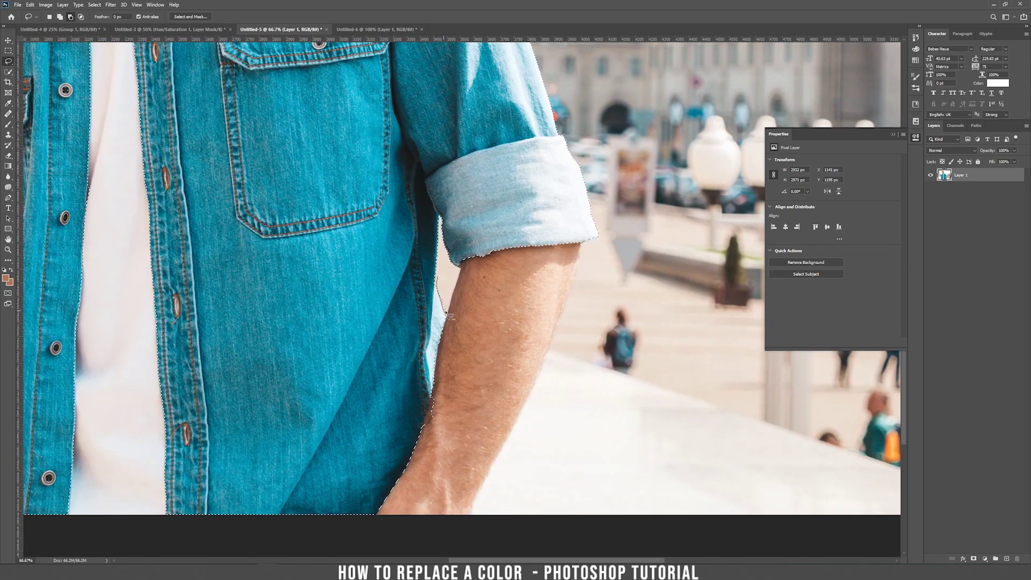
scroll(280, 198, left, 6)
scroll(281, 198, down, 2)
scroll(281, 198, up, 6)
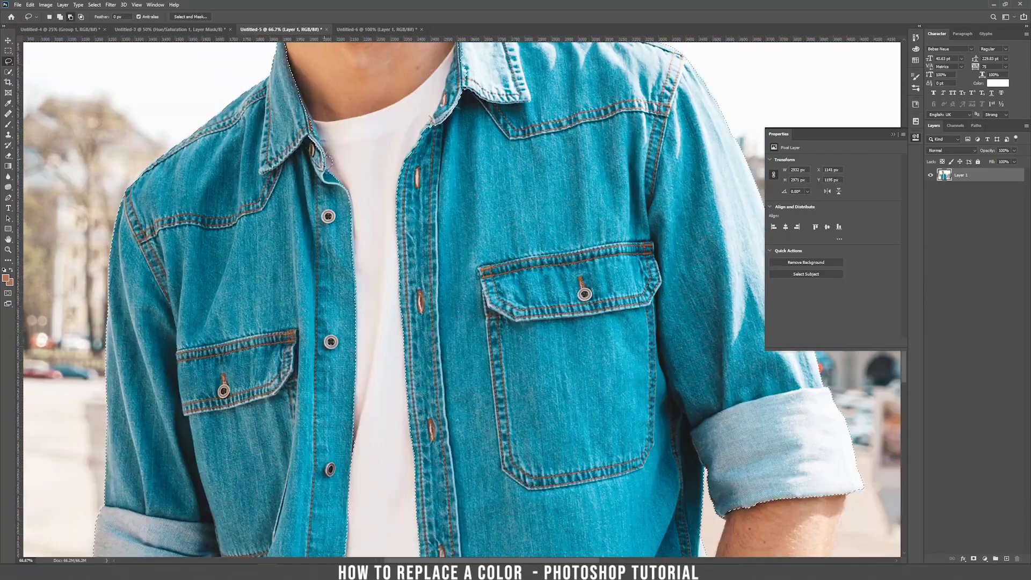
scroll(305, 129, up, 2)
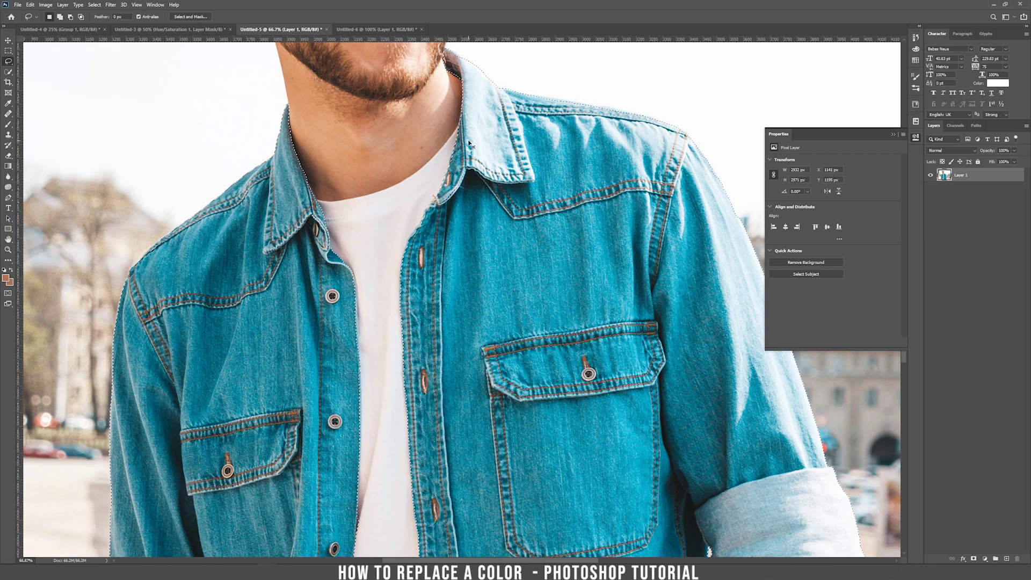
Add a Hue/Saturation adjustment layer for the selected shirt, with Colorize on, hue 0 and saturation 25
key(ctrl+minus)
key(ctrl+minus)
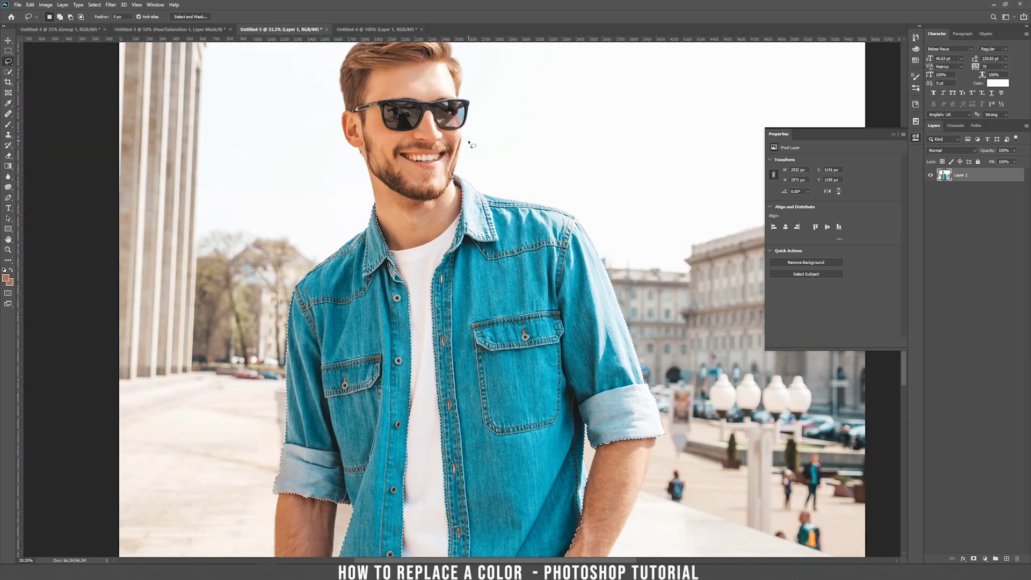
click(986, 559)
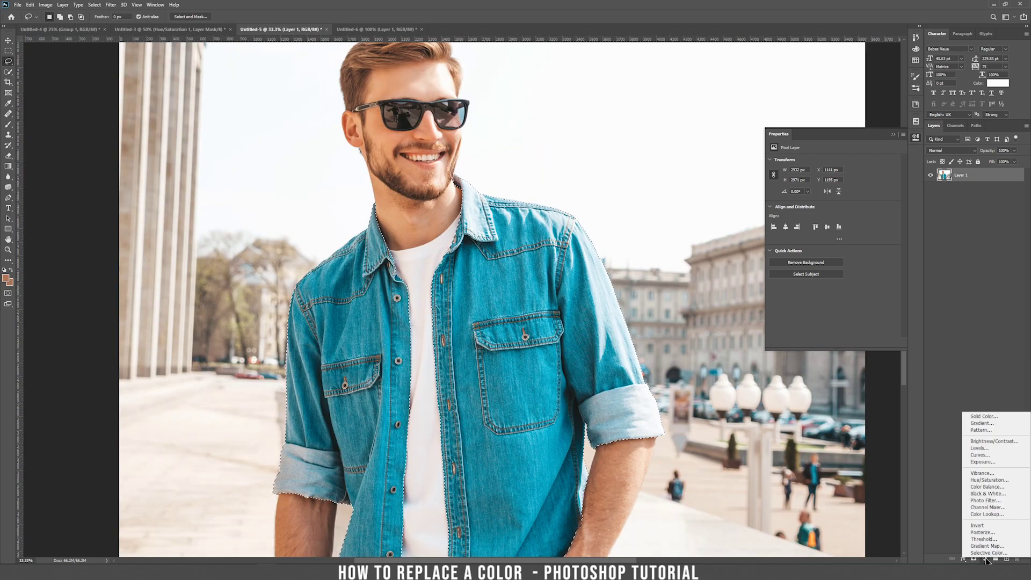
click(998, 479)
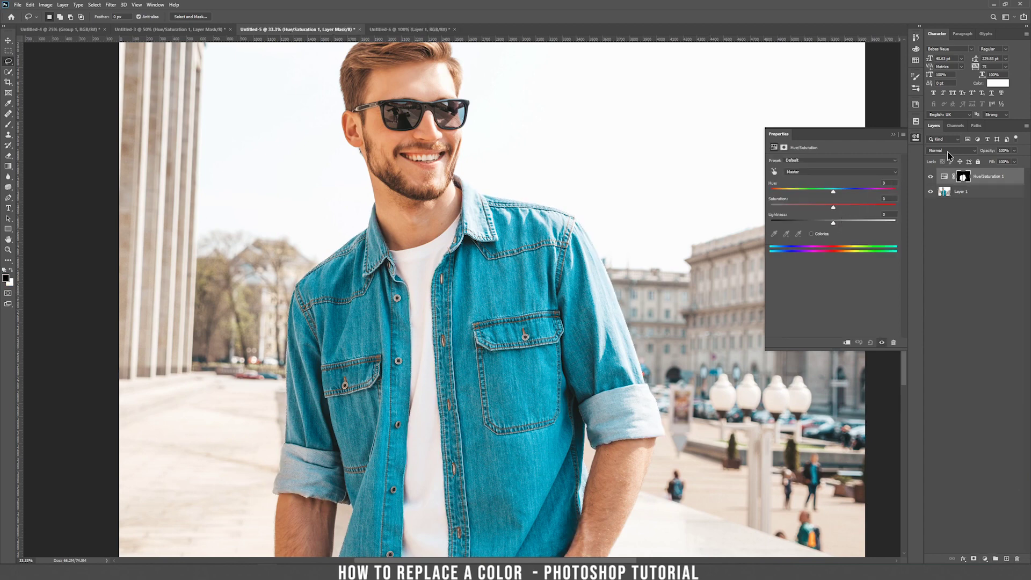
drag(835, 194, 789, 195)
click(815, 234)
drag(794, 193, 770, 195)
Inspect the blue fringes along the shirt's edges and toggle the Hue/Saturation layer's visibility to compare with the original
key(ctrl+plus)
key(ctrl+plus)
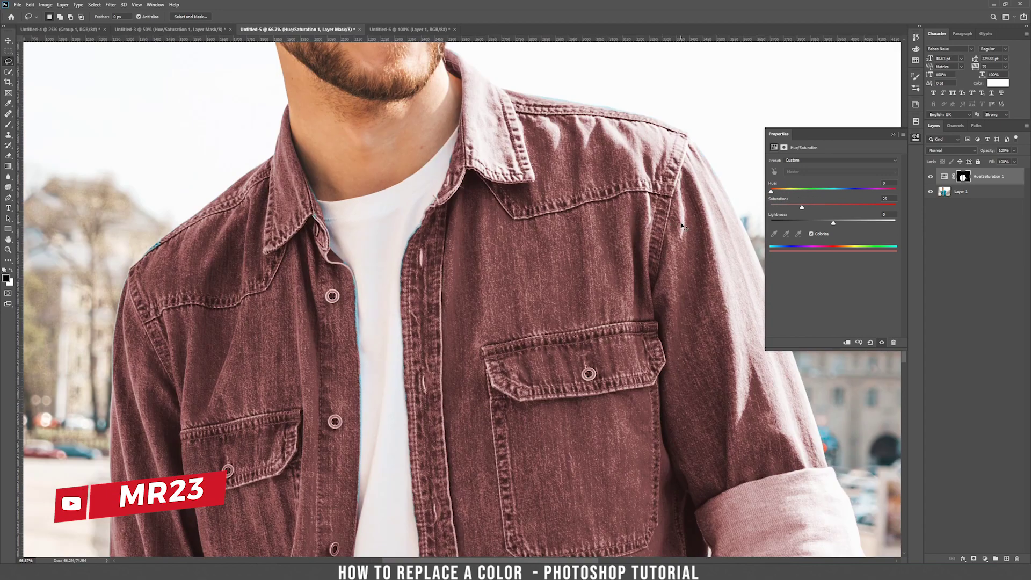
key(ctrl+plus)
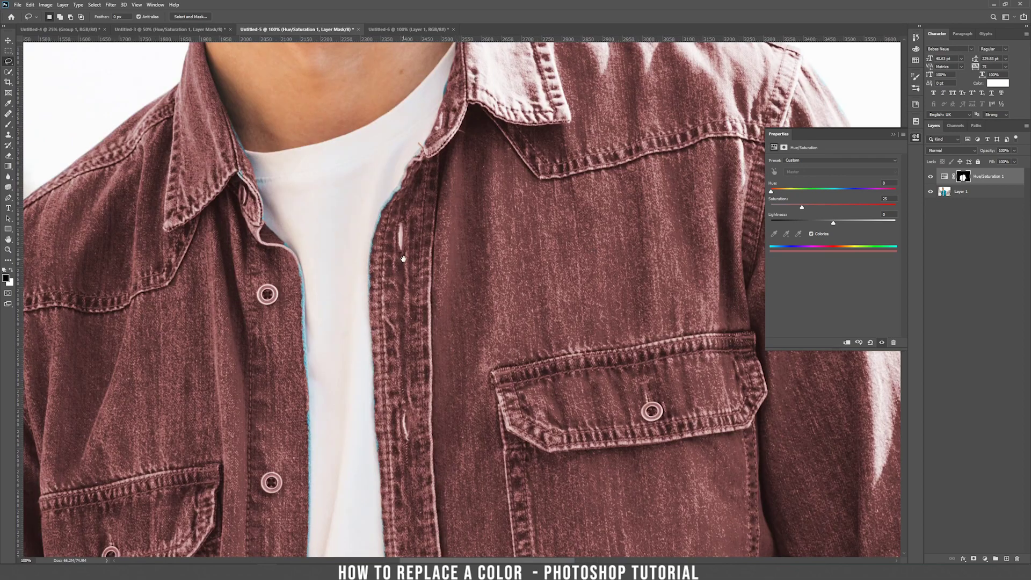
drag(403, 258, 489, 263)
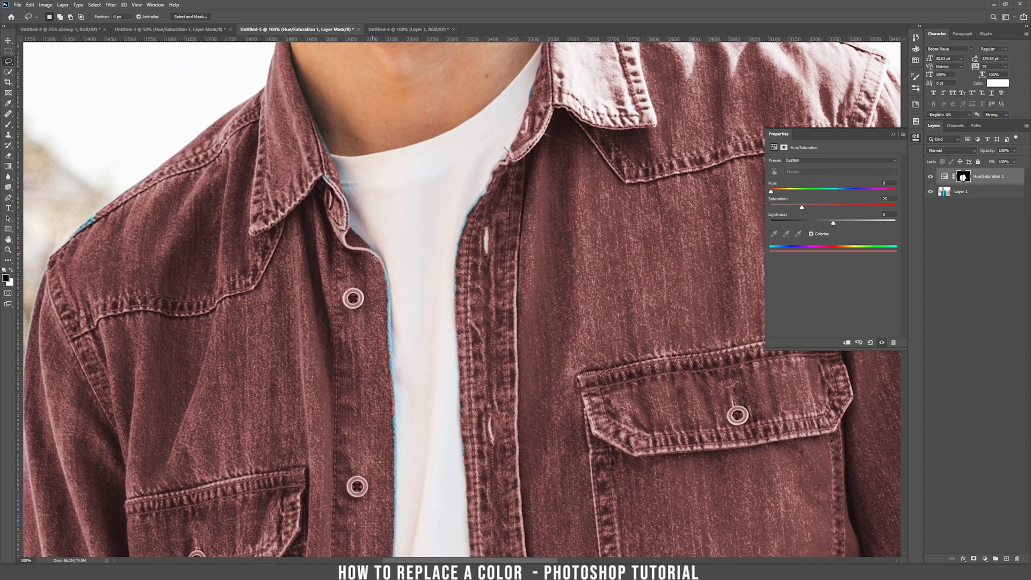
click(930, 177)
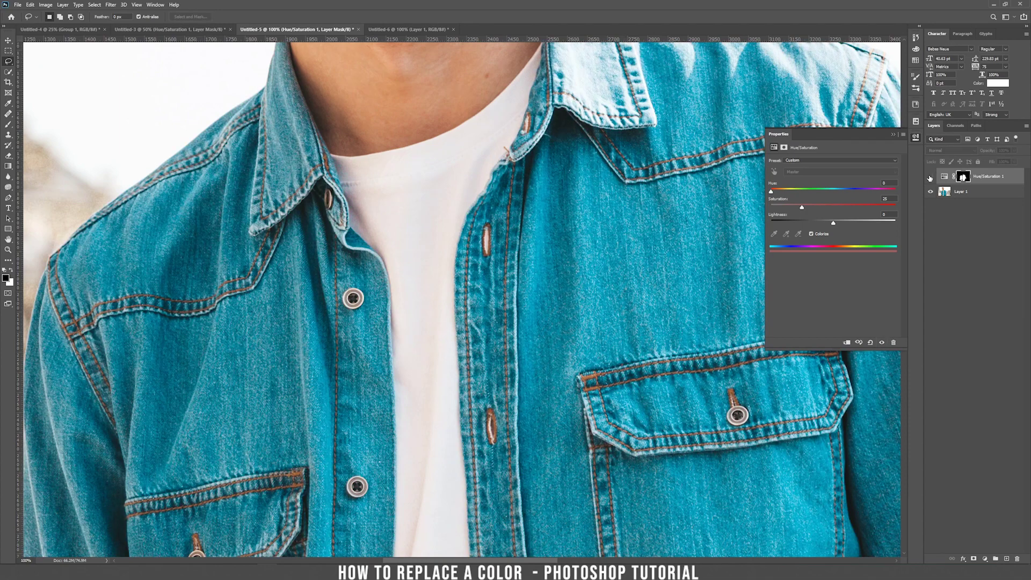
click(930, 176)
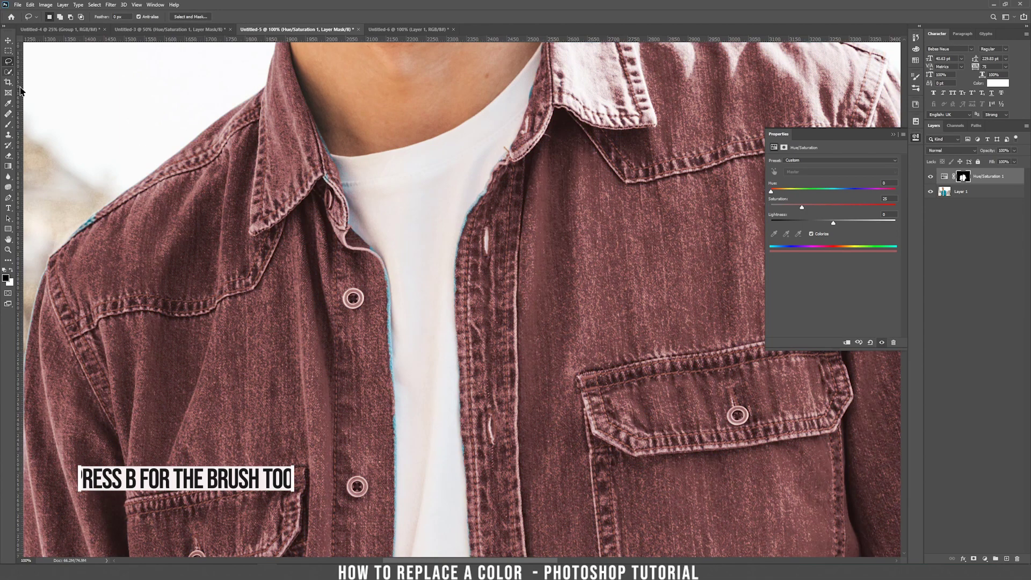
Paint white on the Hue/Saturation mask along the shirt's front edge beside the T-shirt, using a small soft brush at 100% flow
key(b)
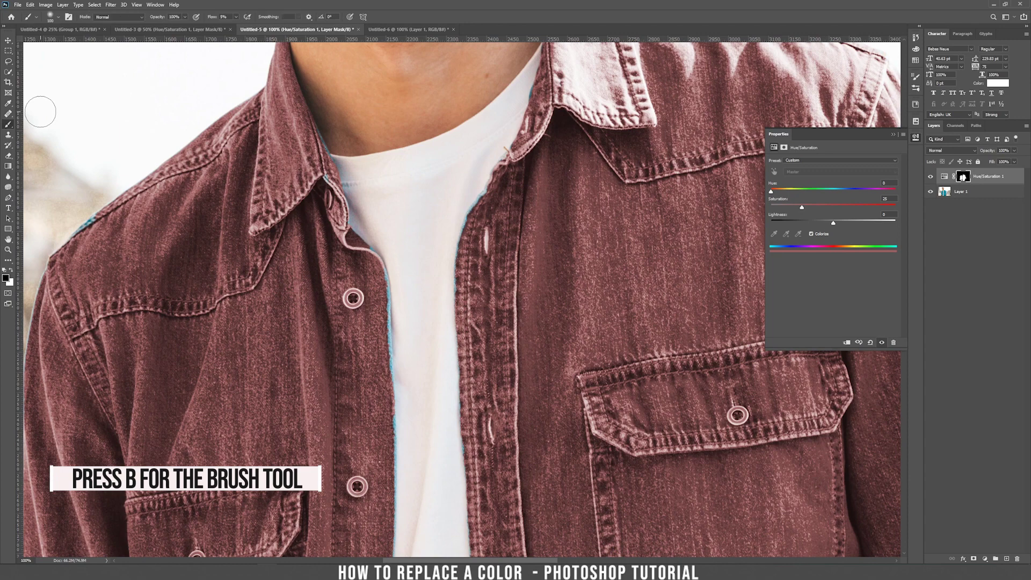
mouse_move(372, 275)
mouse_down()
mouse_move(397, 277)
mouse_move(374, 295)
mouse_move(382, 334)
mouse_up()
key(ctrl+z)
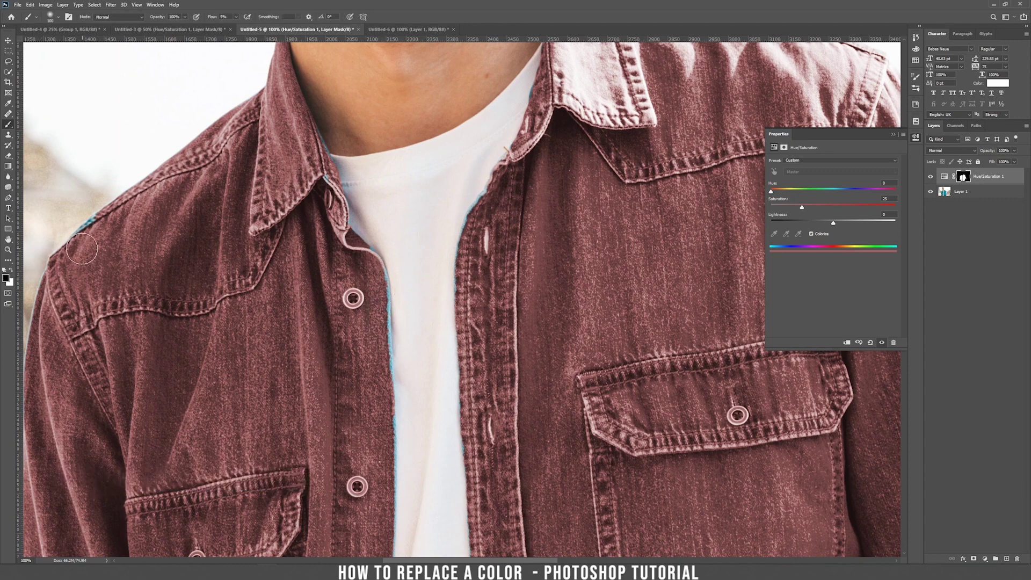
click(12, 271)
right_click(376, 299)
key(Escape)
drag(239, 25, 277, 26)
drag(391, 515, 364, 284)
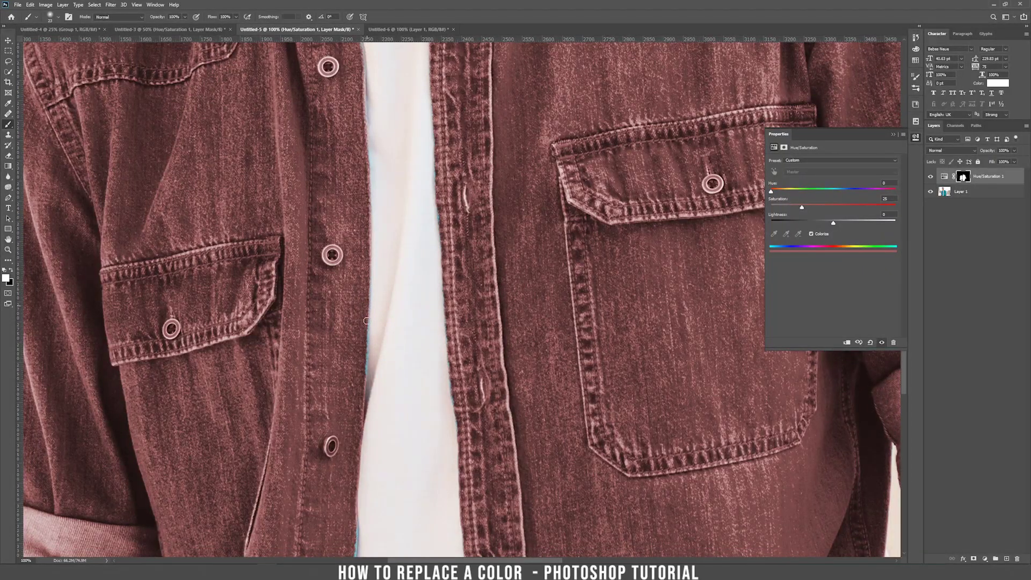
key(ctrl+minus)
key(ctrl+minus)
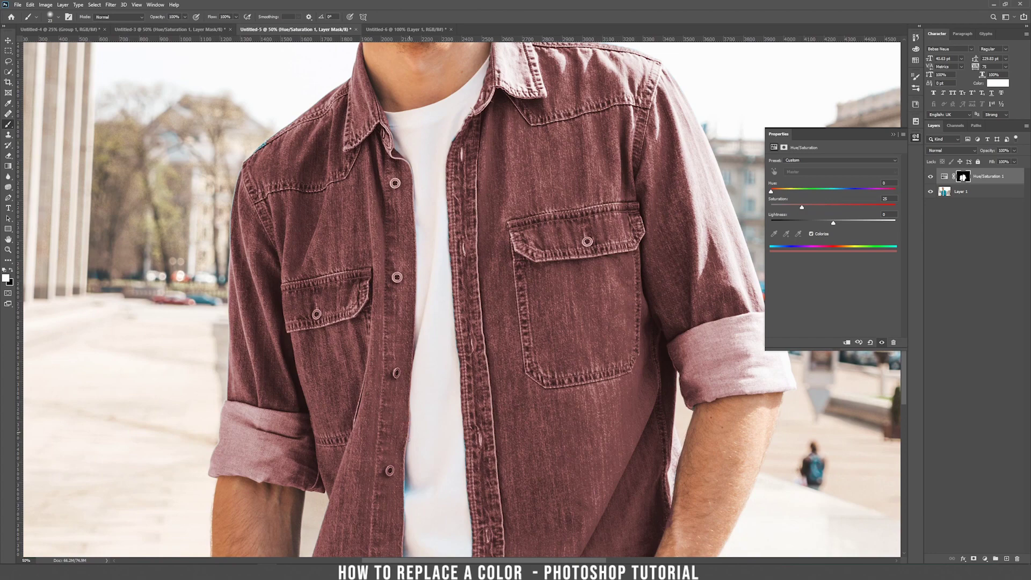
Paint over the blue tint on the lower part of the white T-shirt, using a larger soft brush at 4% flow
key(ctrl+plus)
key(ctrl+plus)
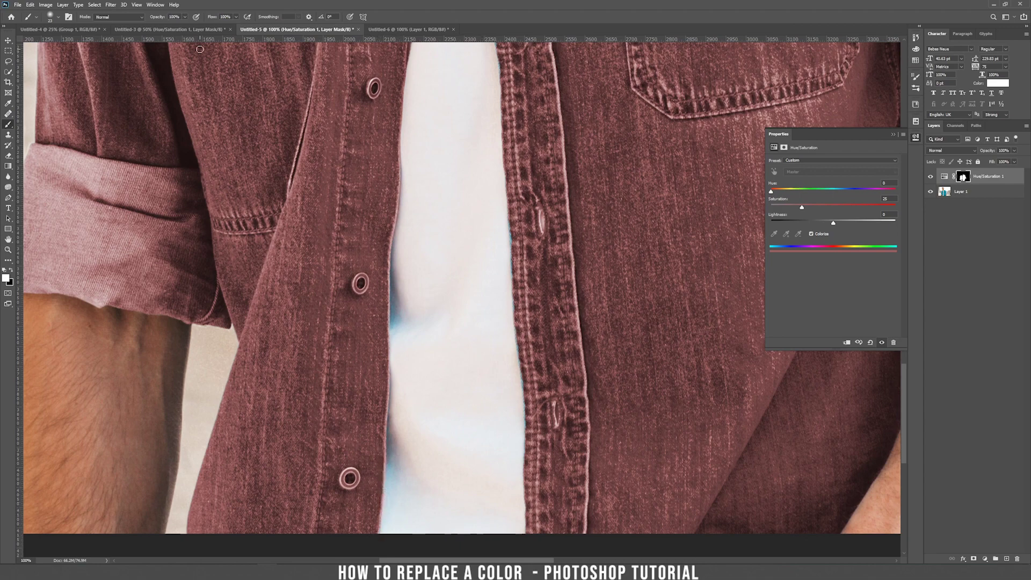
click(236, 17)
drag(235, 26, 203, 28)
right_click(438, 229)
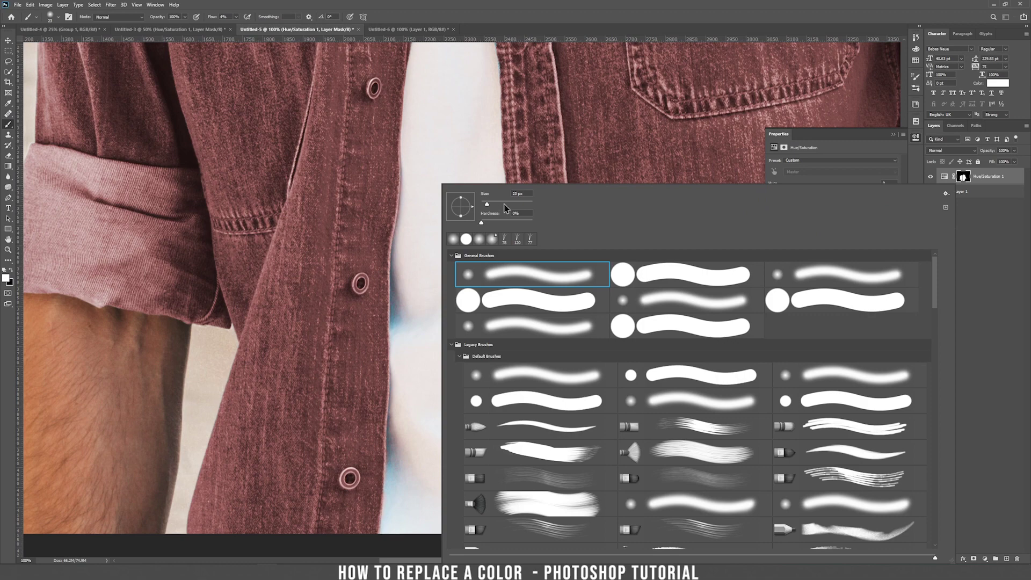
key(Return)
mouse_move(404, 324)
mouse_down()
mouse_move(384, 314)
mouse_move(388, 258)
mouse_move(401, 329)
mouse_move(446, 321)
mouse_move(399, 414)
mouse_move(382, 419)
mouse_move(398, 479)
mouse_move(397, 506)
mouse_up()
mouse_move(389, 427)
mouse_down()
mouse_move(387, 451)
mouse_move(375, 430)
mouse_move(393, 311)
mouse_move(379, 330)
mouse_up()
Continue painting the mask softly along the upper T-shirt edges and around the collar opening
drag(424, 143, 464, 352)
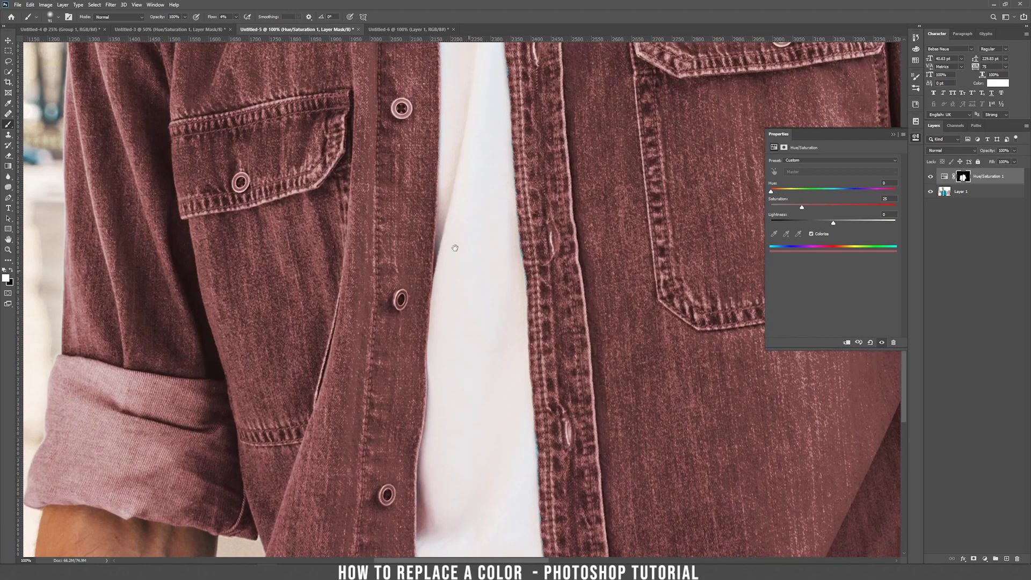
scroll(446, 207, up, 5)
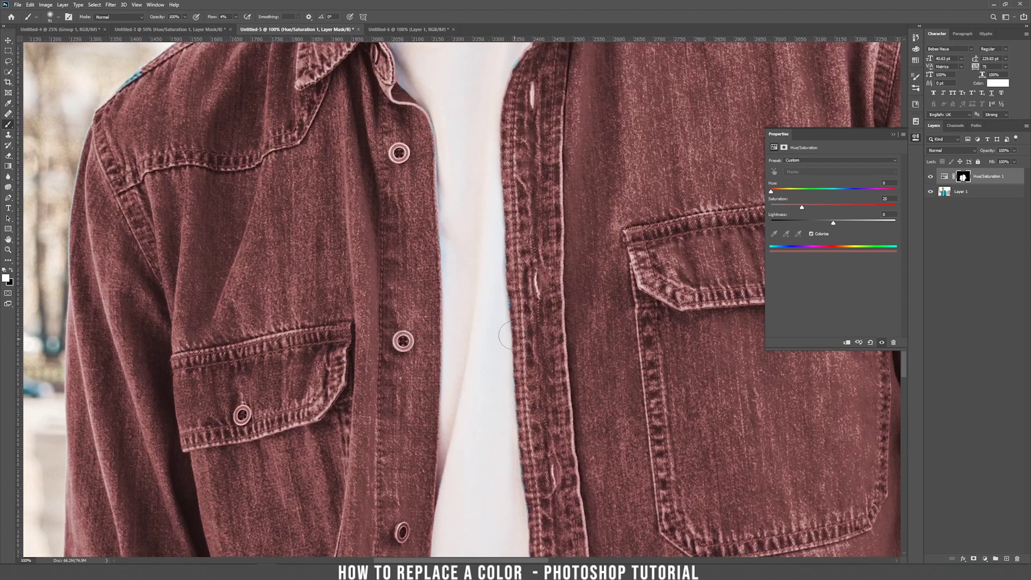
drag(446, 193, 433, 270)
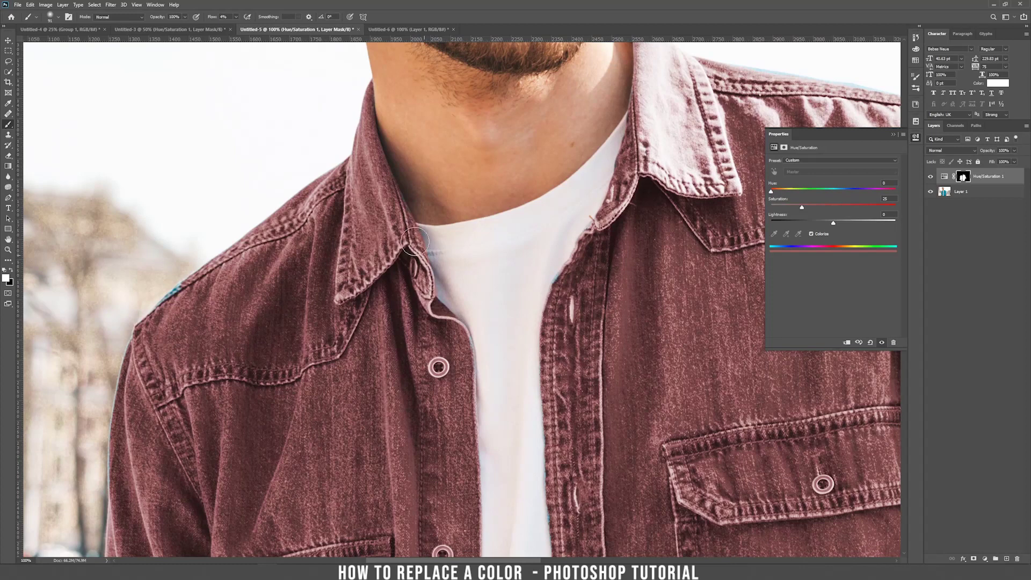
mouse_move(450, 334)
mouse_down()
mouse_move(470, 353)
mouse_move(459, 412)
mouse_move(479, 363)
mouse_move(471, 336)
mouse_move(478, 372)
mouse_move(404, 249)
mouse_move(427, 248)
mouse_move(391, 191)
mouse_move(401, 237)
mouse_move(642, 226)
mouse_move(594, 241)
mouse_move(565, 282)
mouse_move(551, 274)
mouse_move(643, 208)
mouse_up()
Set the brush flow to 100% and paint the mask white over the blue patch on the shirt's shoulder seam
right_click(255, 210)
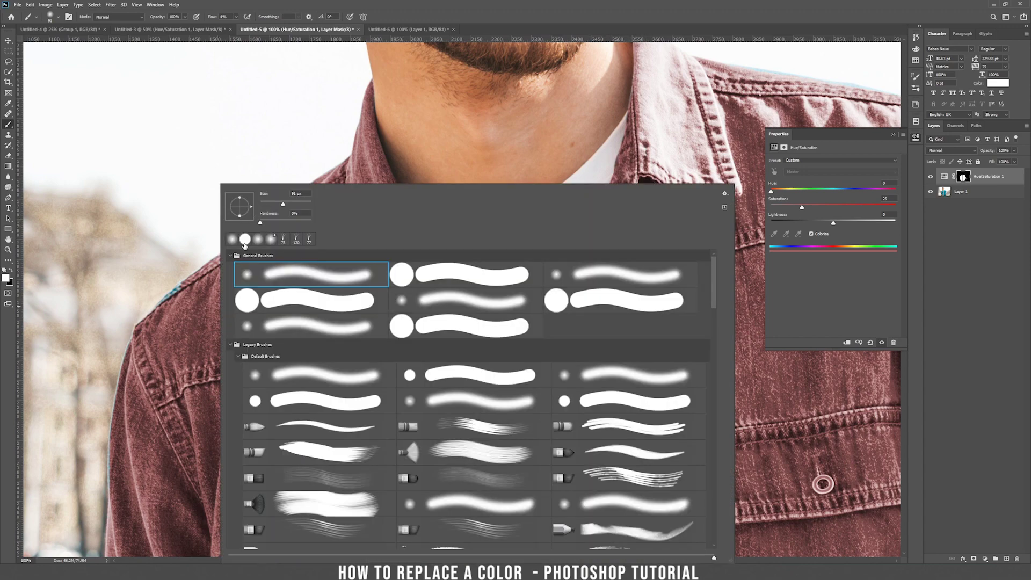
click(235, 16)
drag(238, 25, 274, 25)
click(187, 303)
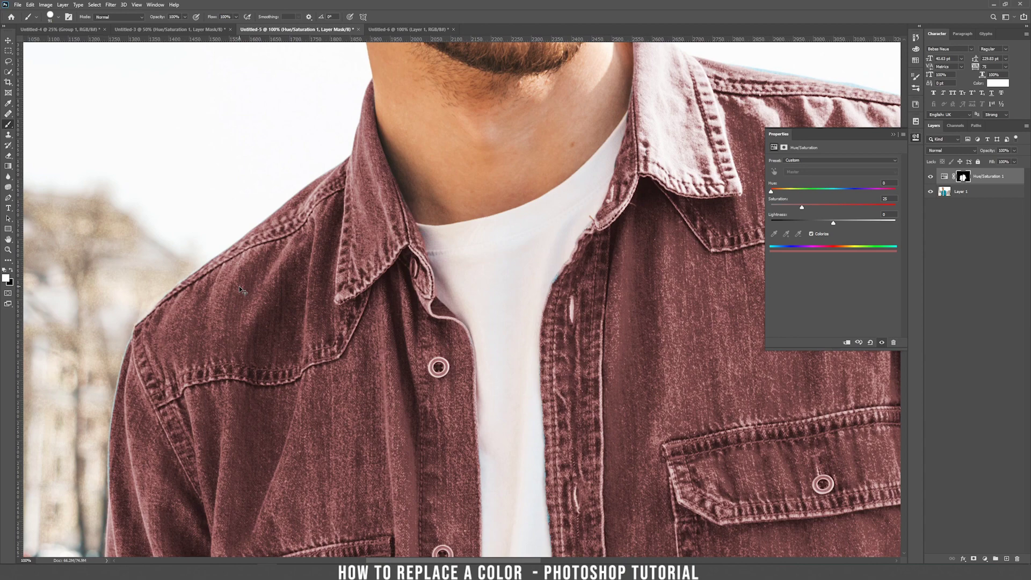
Examine the recoloured shirt and its mask edges, both in the whole photo and close up
key(ctrl+minus)
key(ctrl+minus)
key(ctrl+minus)
key(ctrl+minus)
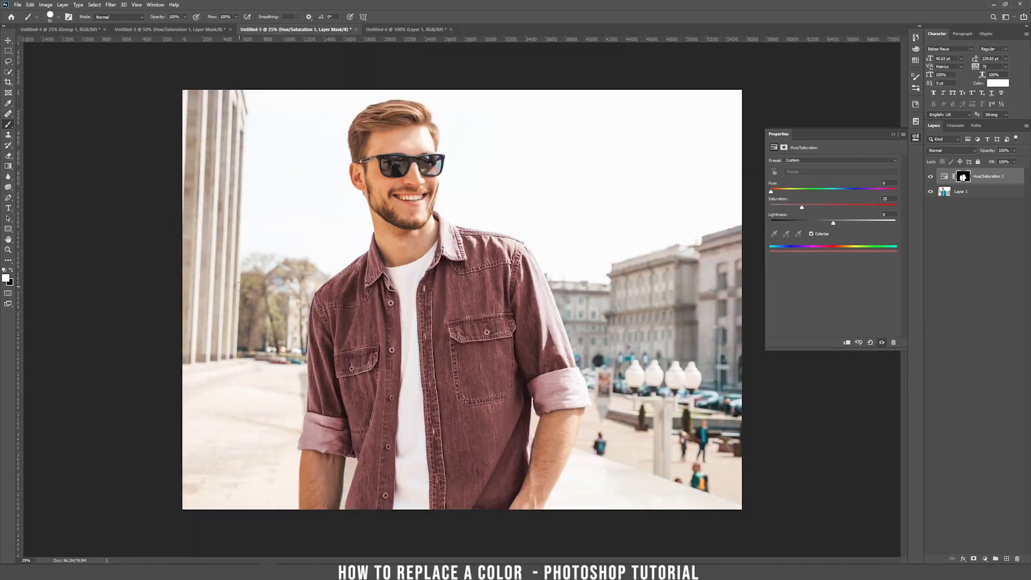
key(ctrl+plus)
key(ctrl+plus)
key(ctrl+plus)
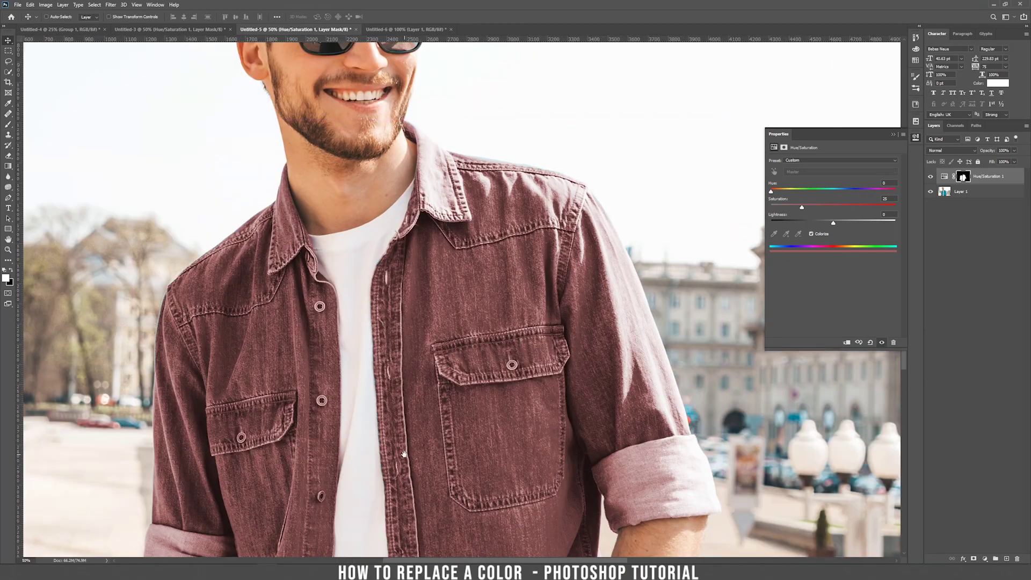
key(ctrl+minus)
key(ctrl+minus)
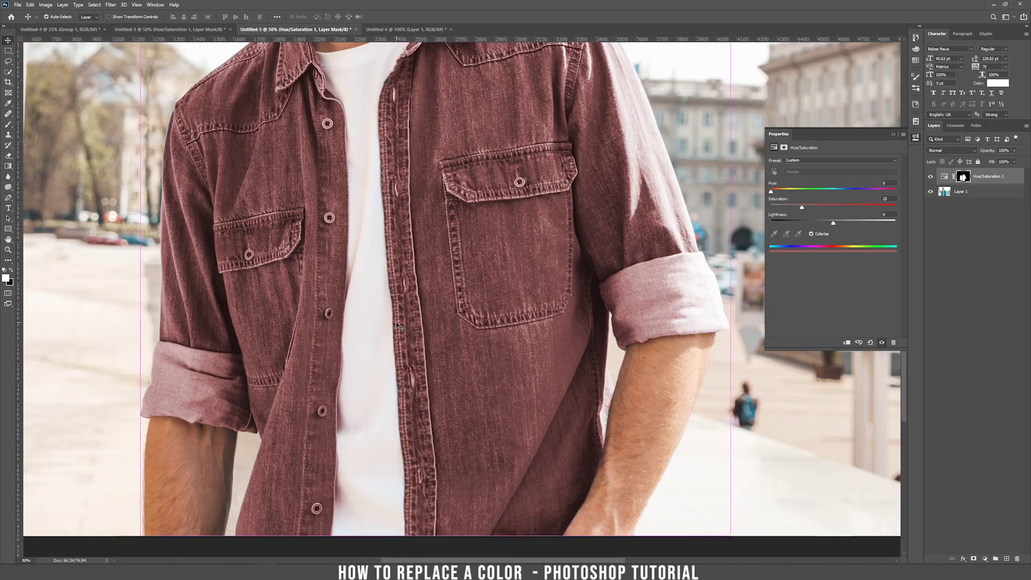
Try a magenta hue on the shirt, and settle on a red hue of about 8 with saturation 48
drag(782, 195, 870, 196)
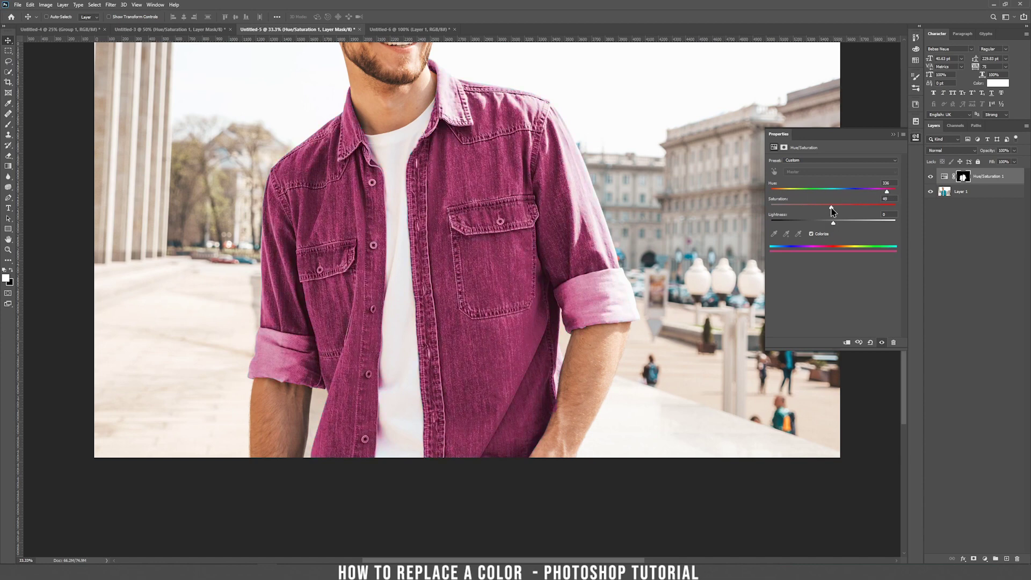
drag(874, 194, 775, 199)
key(ctrl+minus)
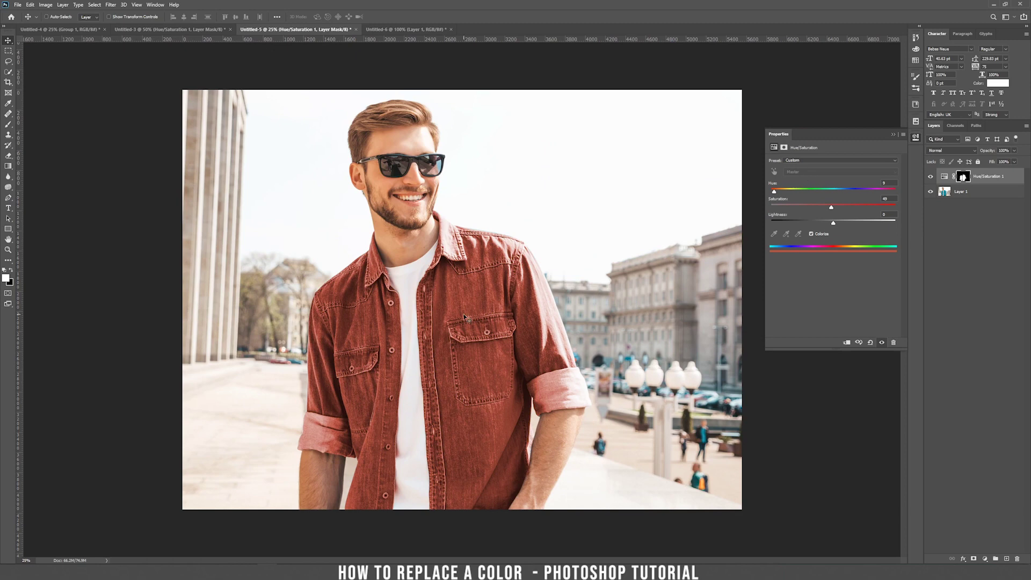
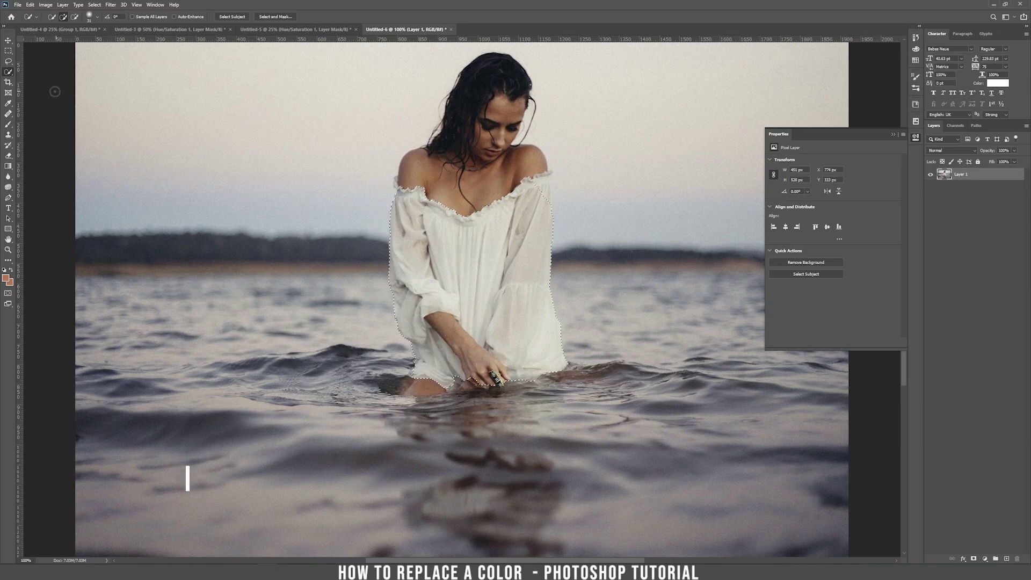
Add the missed ruffles at both shoulders to the dress selection with the Lasso tool
key(l)
key(ctrl+plus)
key(ctrl+plus)
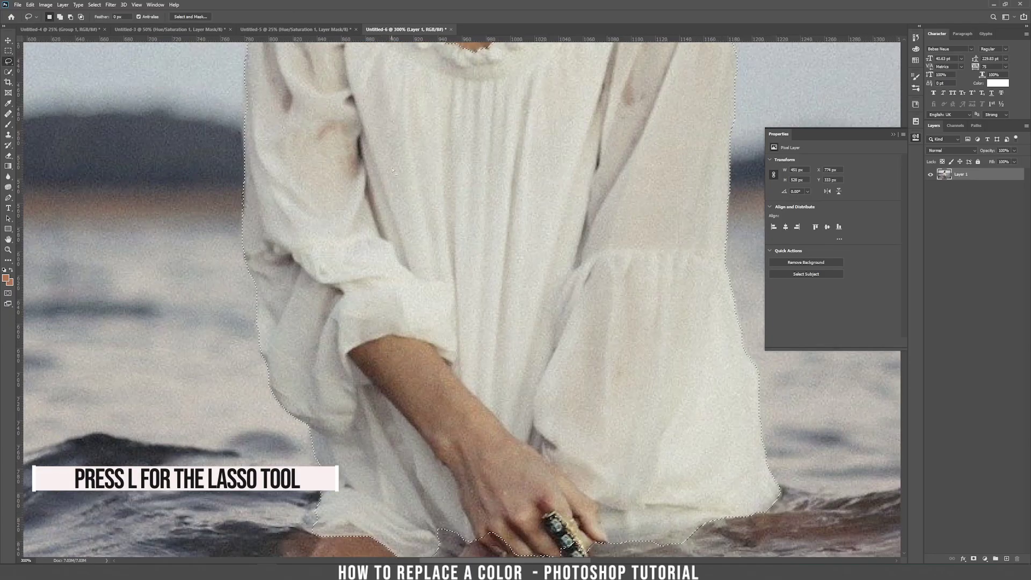
scroll(348, 263, up, 5)
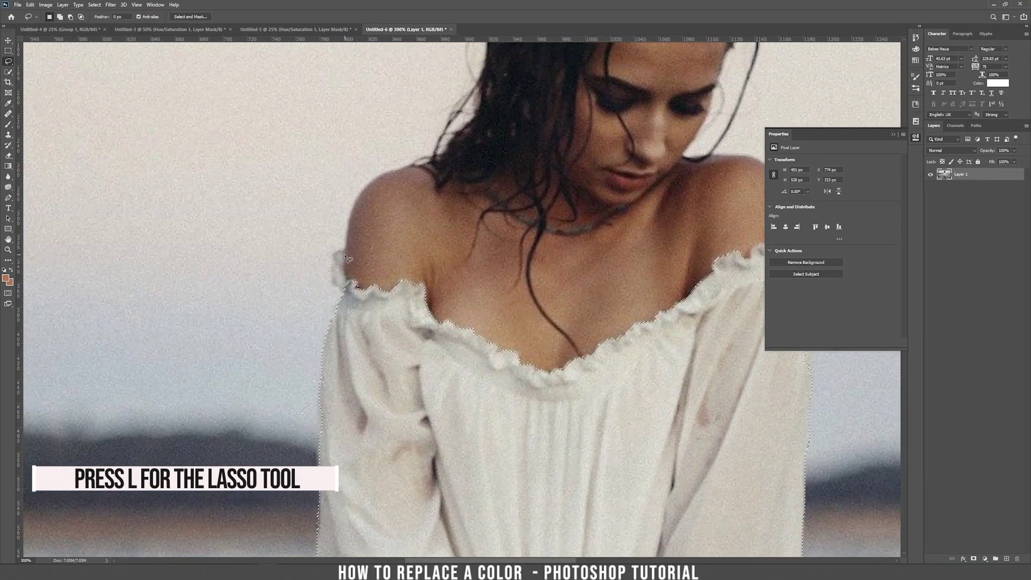
key(shift)
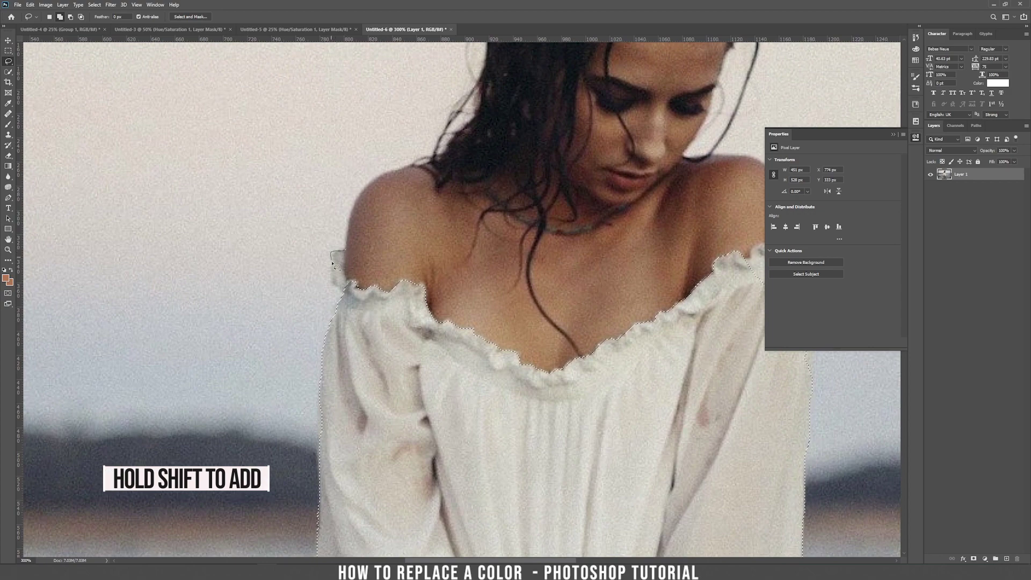
drag(347, 279, 354, 249)
drag(442, 271, 149, 269)
key(shift)
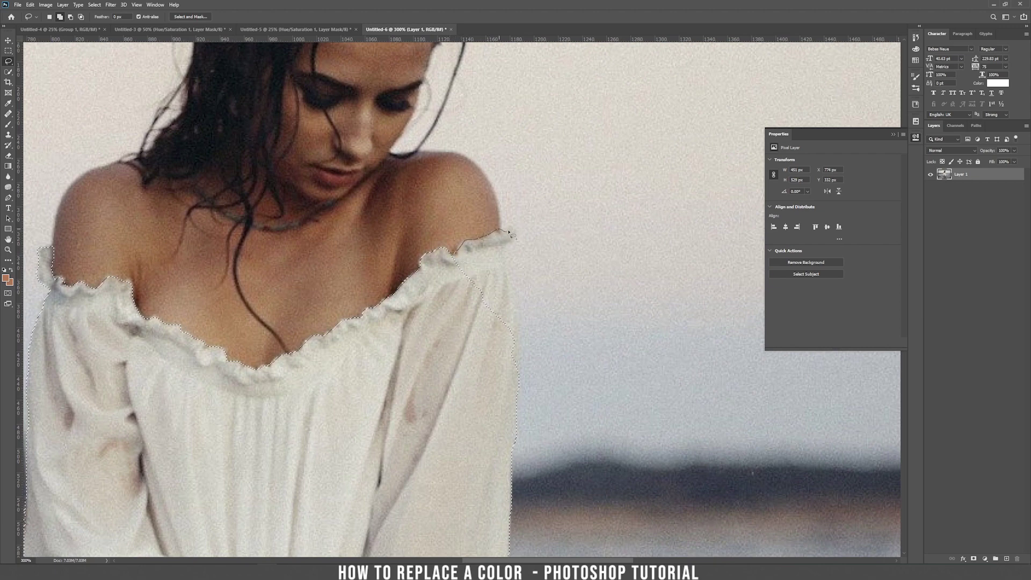
mouse_move(517, 352)
mouse_down()
mouse_move(519, 376)
mouse_move(462, 397)
mouse_up()
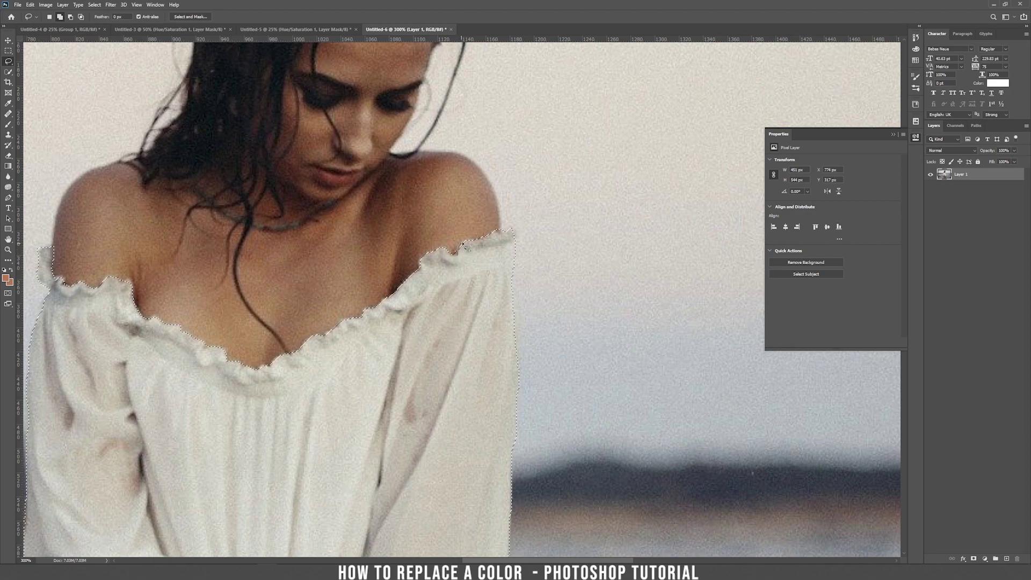
Add the missed strips of wet hem beside the ringed hand and above the leg to the dress selection
drag(362, 400, 378, 197)
mouse_move(416, 343)
mouse_down()
mouse_move(395, 237)
mouse_move(539, 221)
mouse_up()
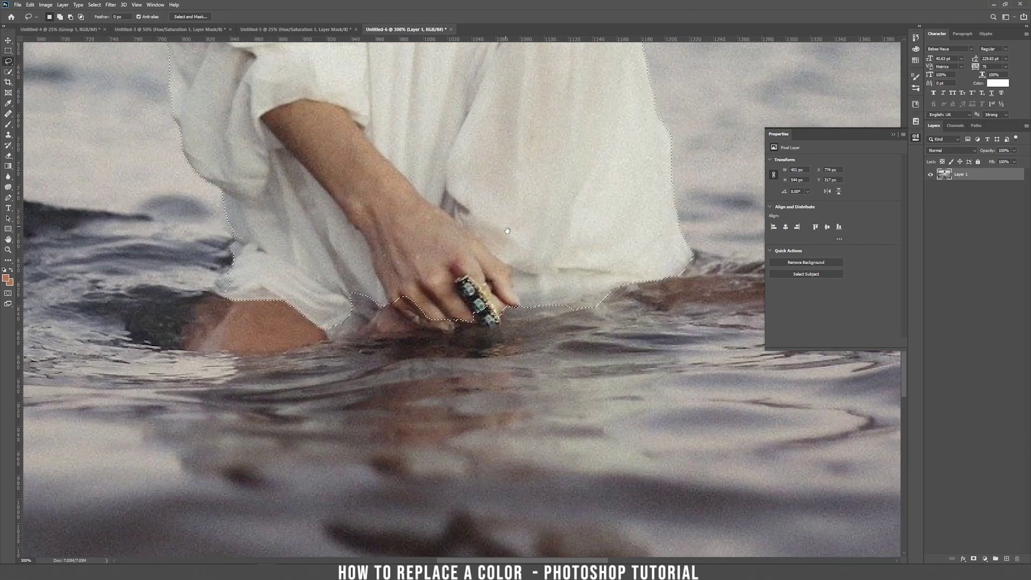
mouse_move(502, 310)
mouse_down()
mouse_move(583, 312)
mouse_move(601, 293)
mouse_move(512, 311)
mouse_up()
mouse_move(326, 329)
mouse_down()
mouse_move(332, 341)
mouse_move(368, 333)
mouse_move(389, 304)
mouse_move(328, 299)
mouse_move(326, 329)
mouse_up()
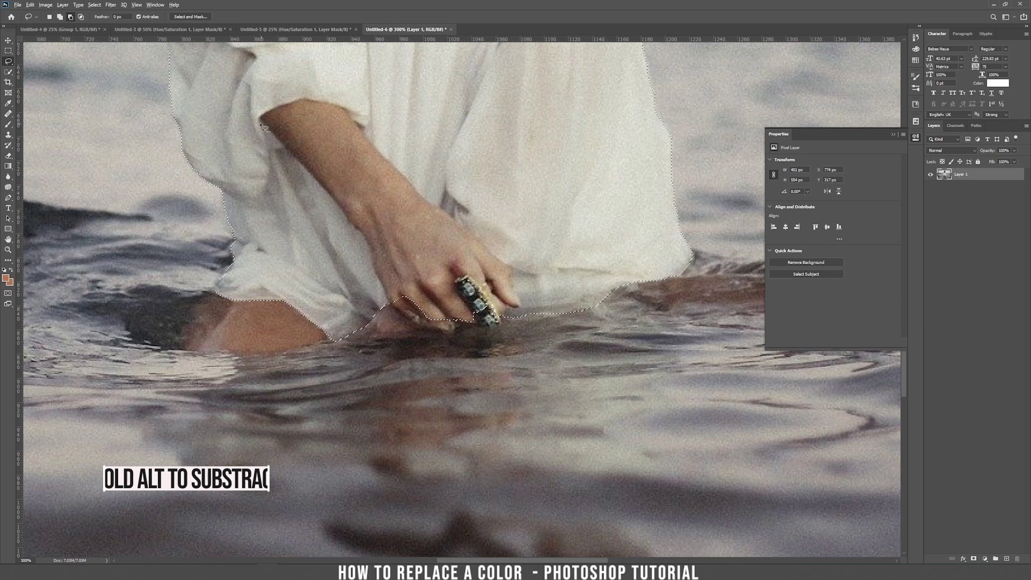
Subtract the hand and forearm from the dress selection and refine the selection edge along the arm
mouse_move(262, 119)
mouse_down()
mouse_move(356, 229)
mouse_move(429, 349)
mouse_move(541, 334)
mouse_move(529, 313)
mouse_move(504, 321)
mouse_move(513, 310)
mouse_up()
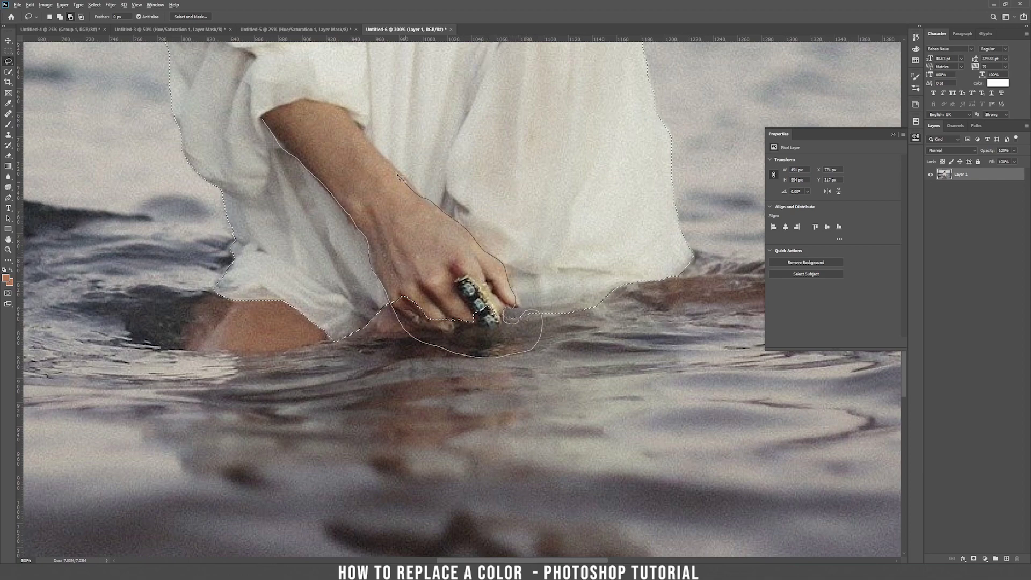
drag(310, 103, 262, 123)
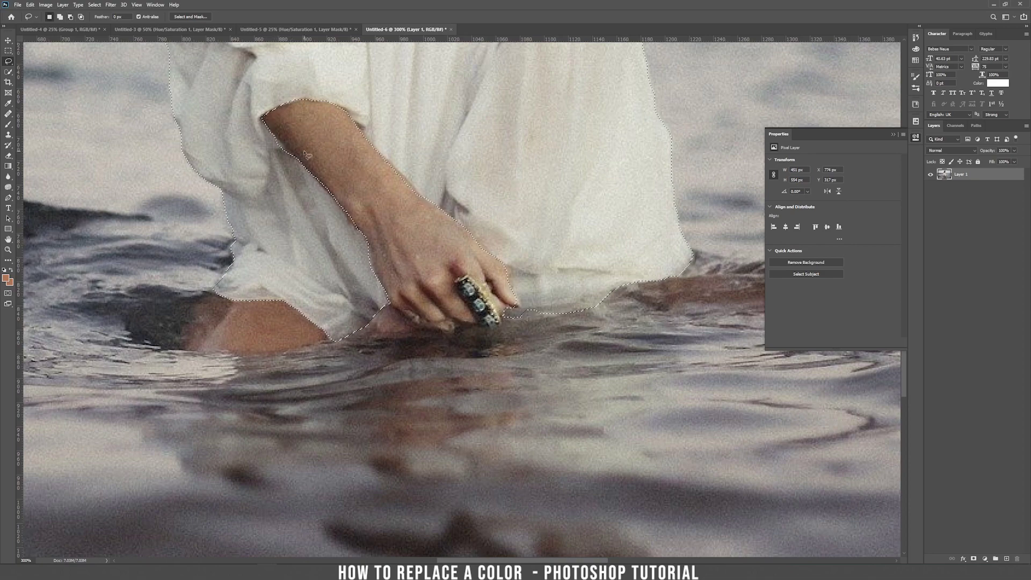
key(shift)
key(shift)
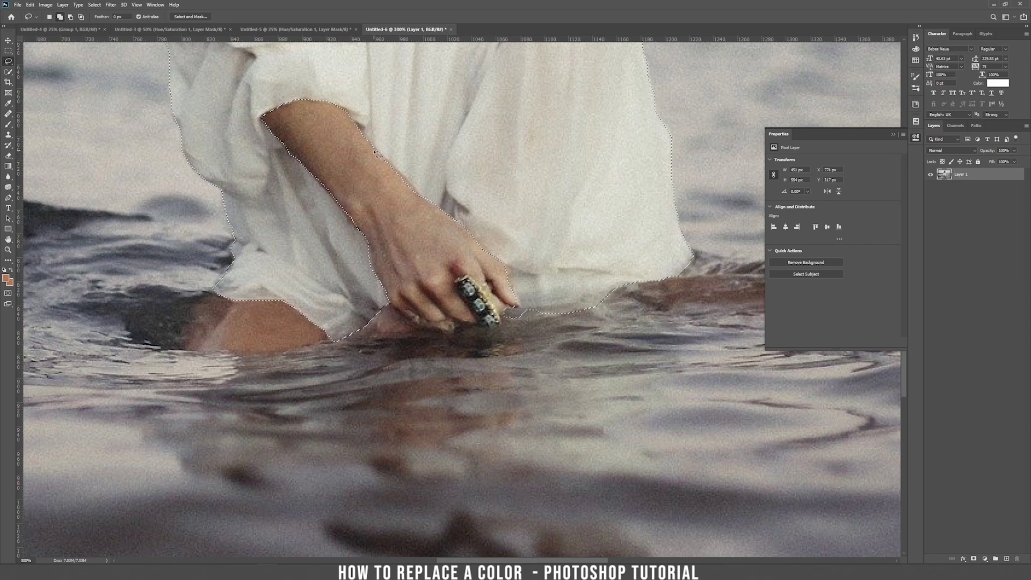
drag(392, 178, 387, 160)
key(alt)
drag(418, 190, 425, 221)
Add a Hue/Saturation adjustment layer masked to the dress selection and turn on Colorize
key(ctrl+minus)
key(ctrl+minus)
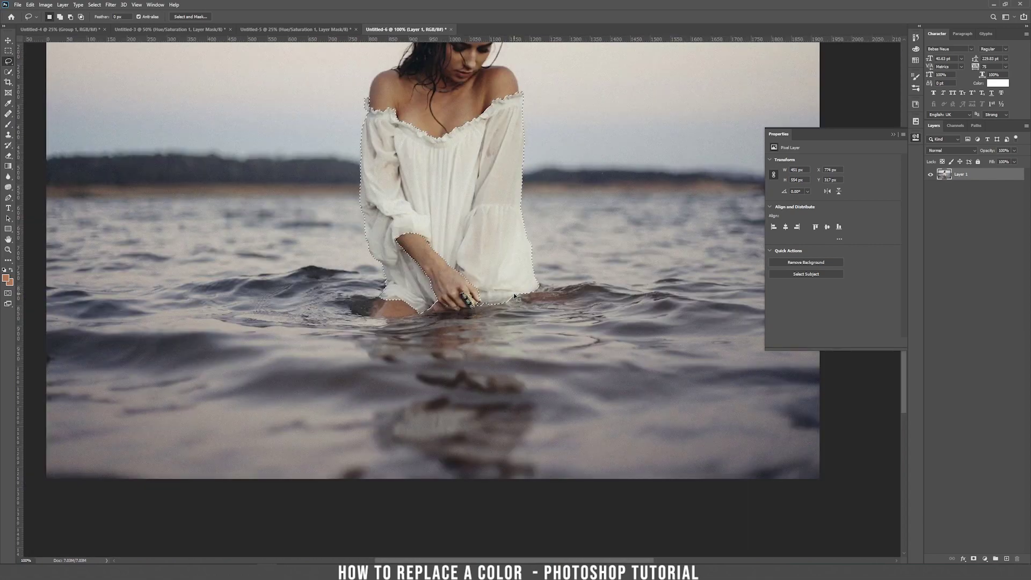
key(v)
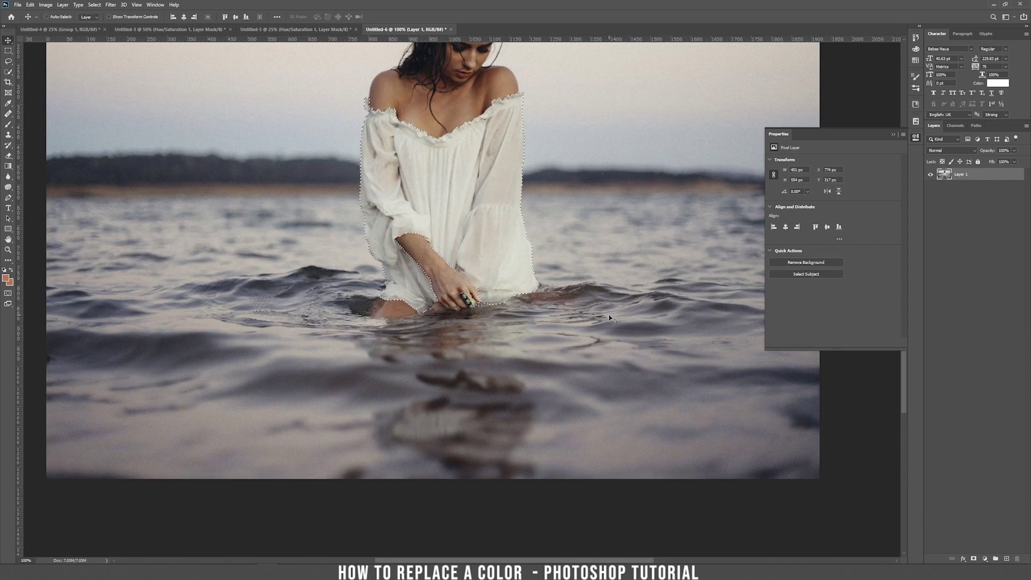
click(985, 559)
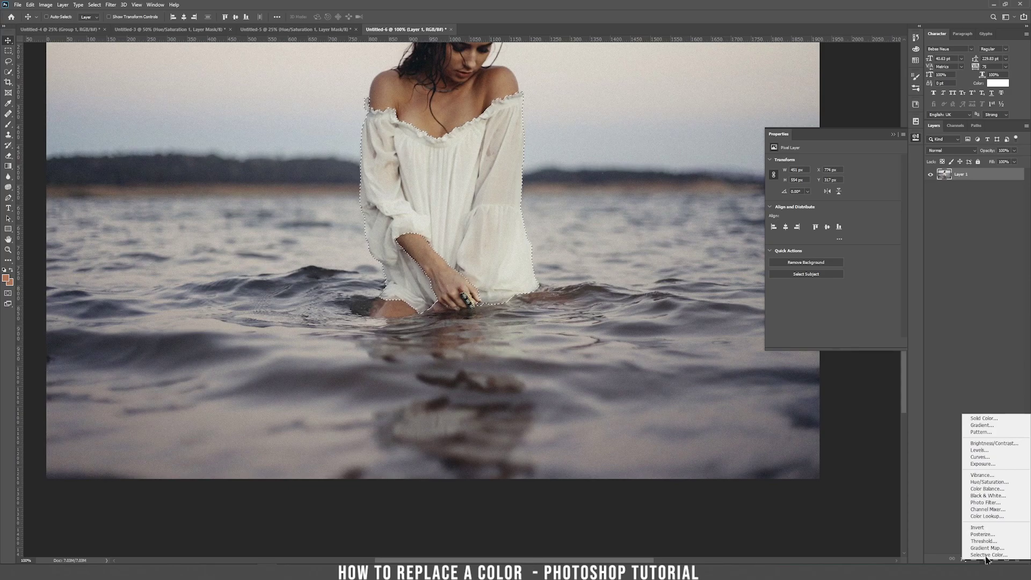
click(1020, 483)
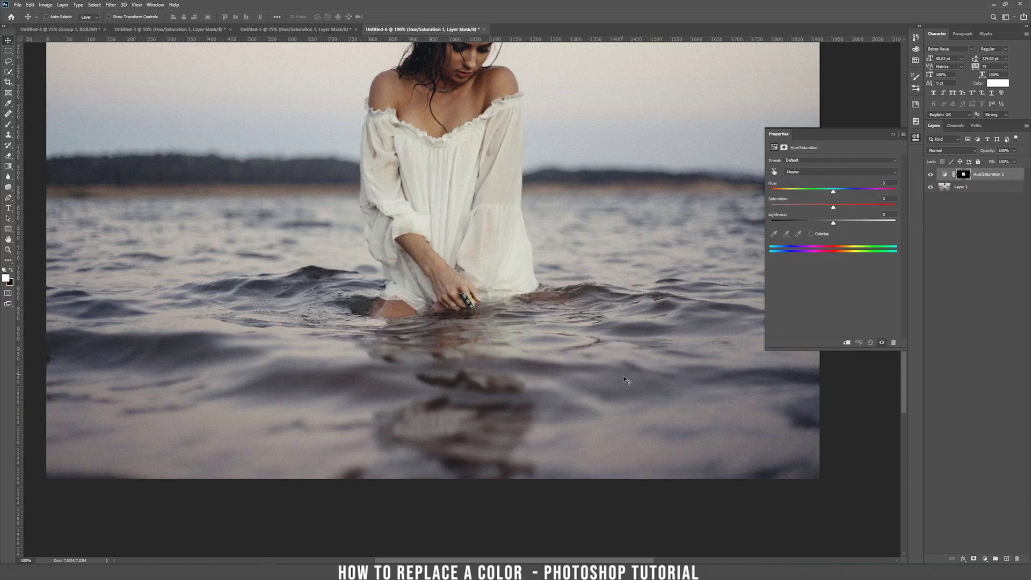
click(815, 233)
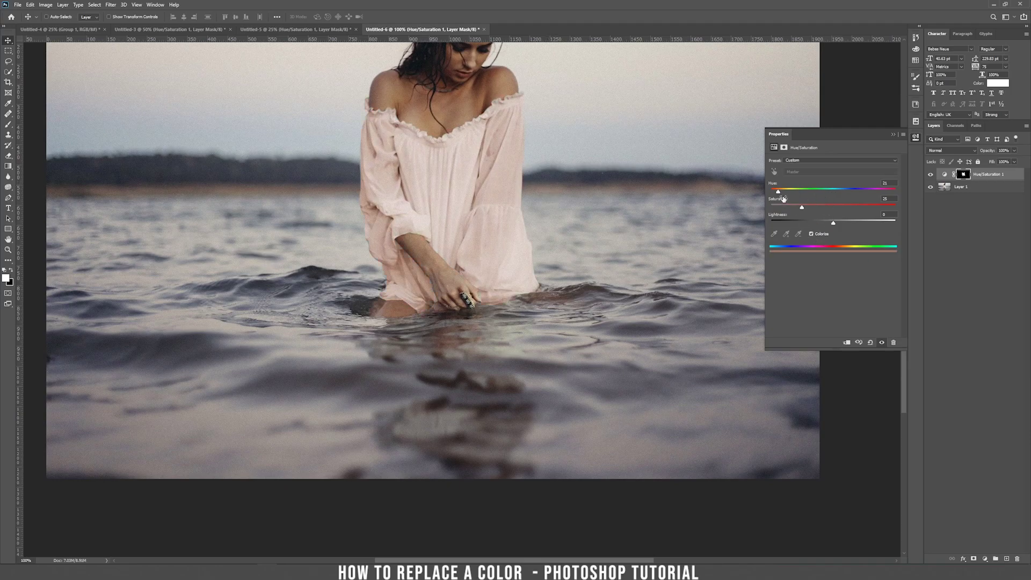
Try a pink hue of 313 on the dress with the Multiply blend mode and with Color
drag(779, 194, 878, 201)
click(958, 151)
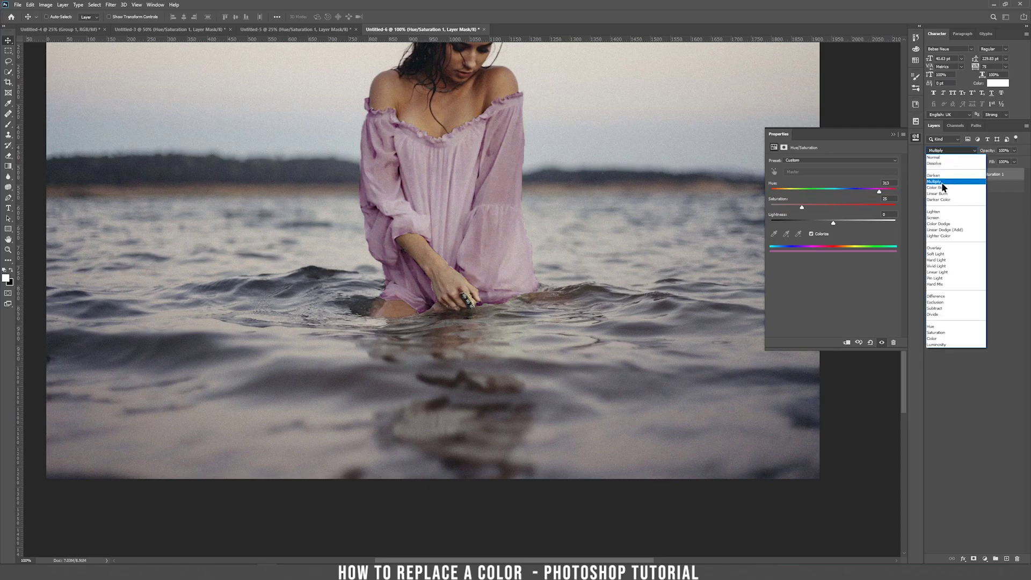
click(948, 184)
click(945, 151)
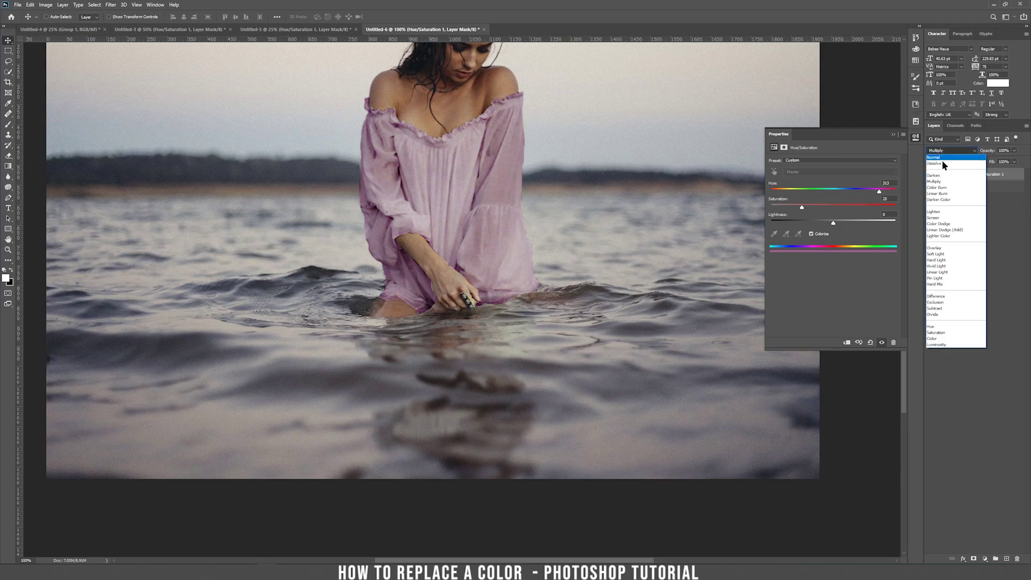
click(933, 339)
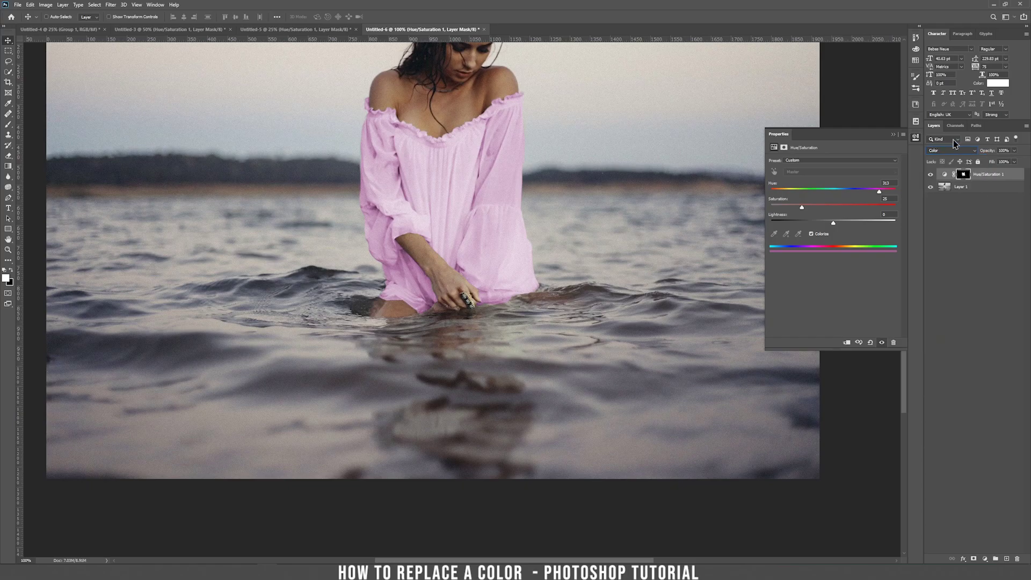
Set the dress adjustment to a yellow hue of 47 with saturation 41, and use the Multiply blend mode
drag(859, 195, 889, 200)
mouse_move(802, 208)
mouse_down()
mouse_move(824, 210)
mouse_move(823, 192)
mouse_move(787, 195)
mouse_up()
click(935, 153)
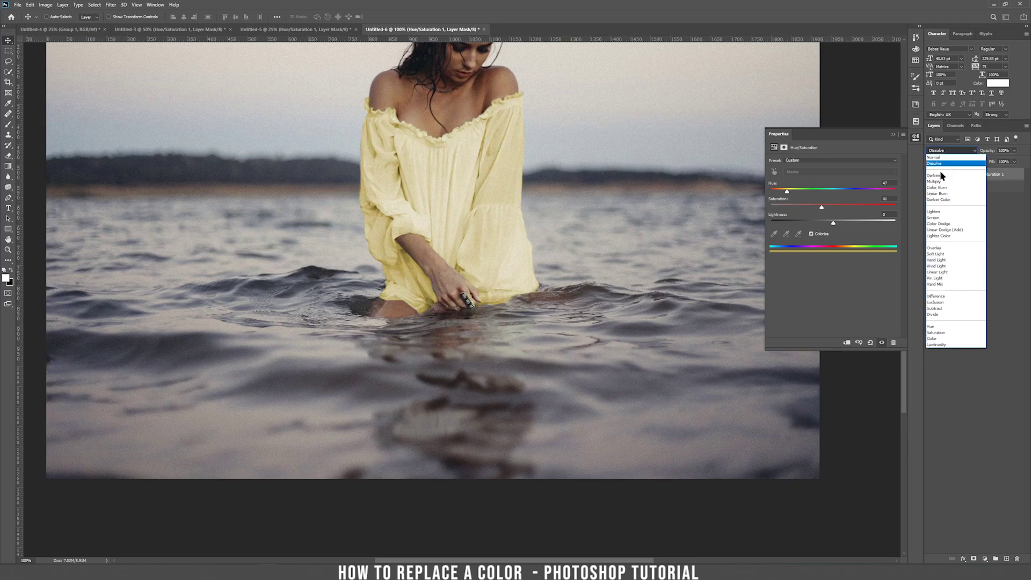
click(939, 172)
Set the dress hue to a turquoise of 181 and compare the photo with and without the adjustment
drag(786, 192, 833, 200)
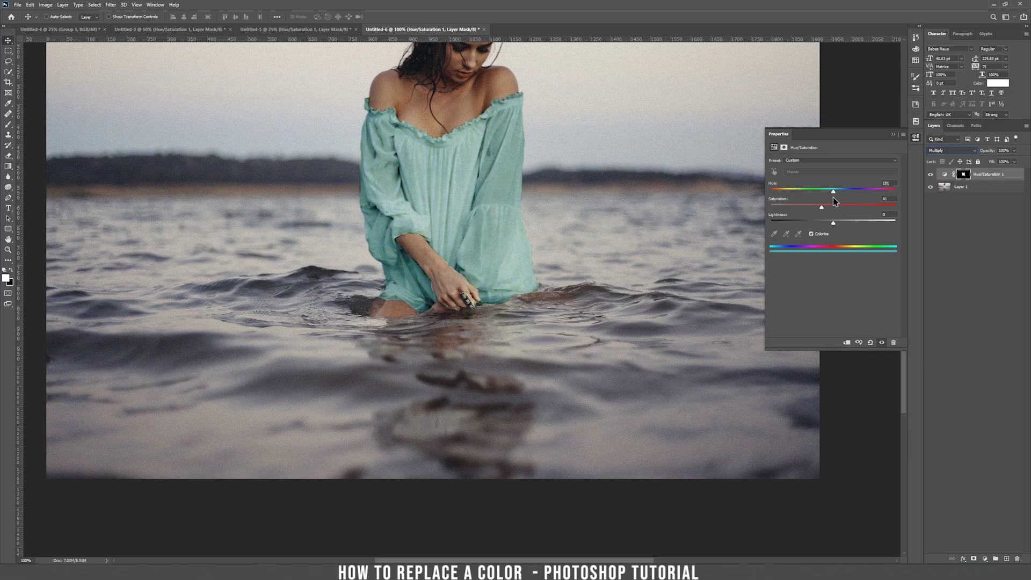
click(930, 175)
click(931, 175)
key(ctrl+plus)
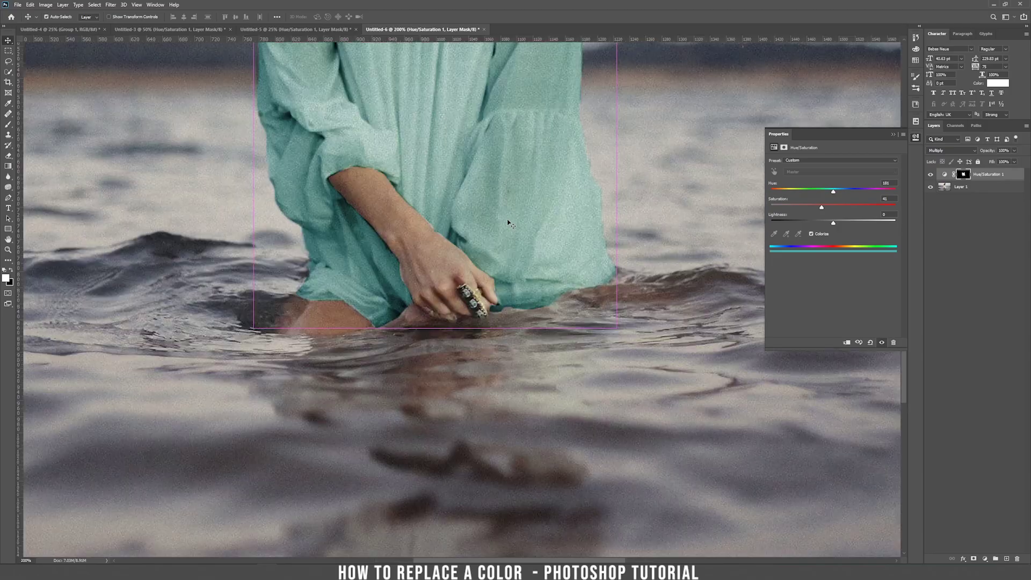
drag(418, 168, 491, 183)
click(932, 174)
click(932, 175)
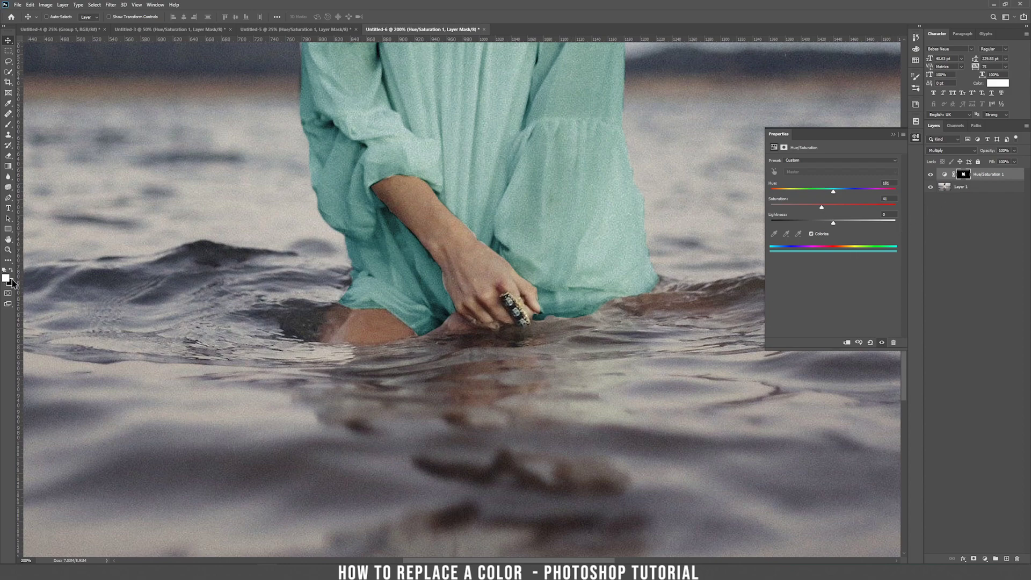
Switch to the Brush tool, undo a test stroke on the water, and choose a soft round brush
key(b)
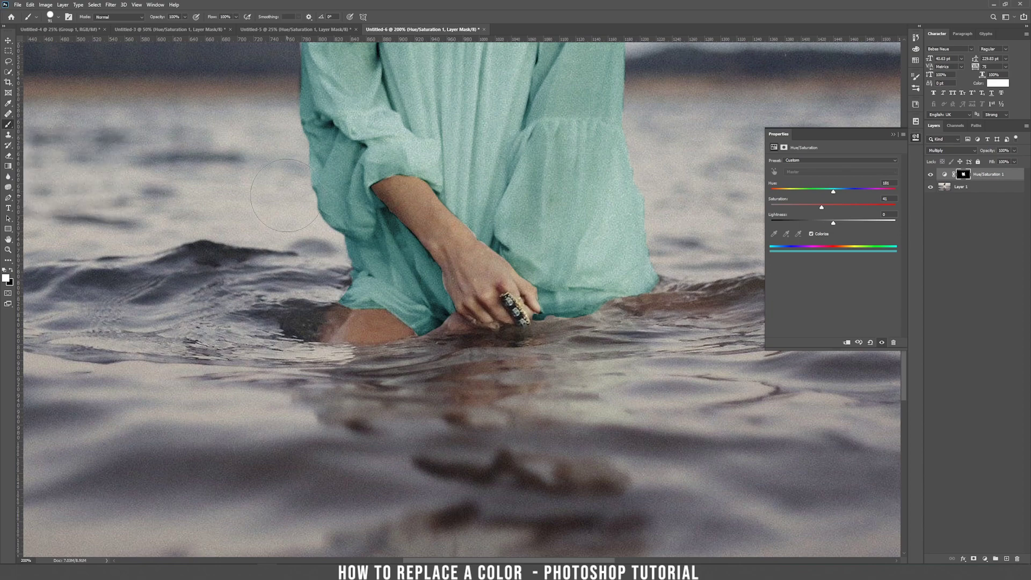
drag(441, 358, 450, 358)
key(ctrl+z)
right_click(235, 276)
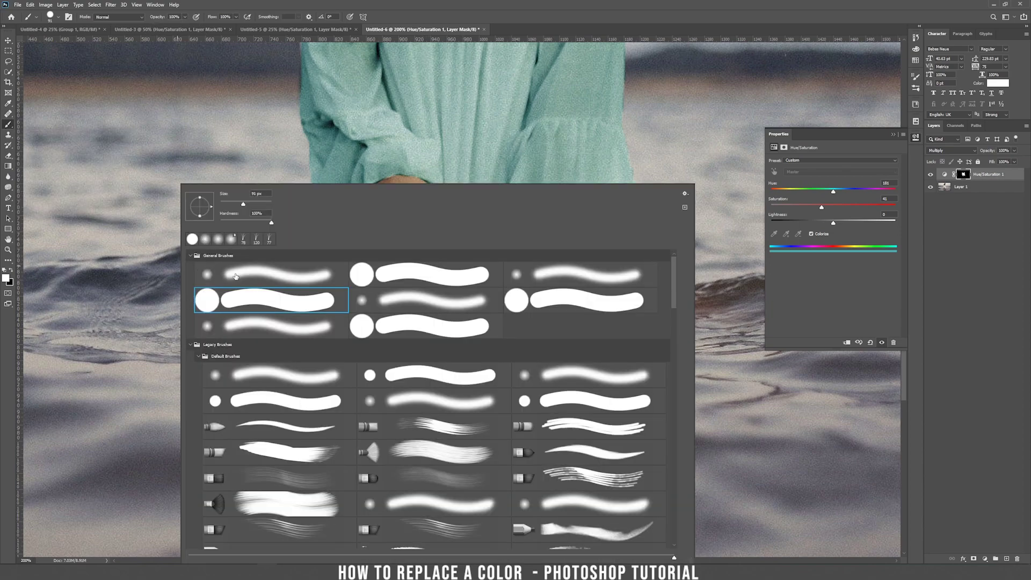
click(207, 242)
key(Return)
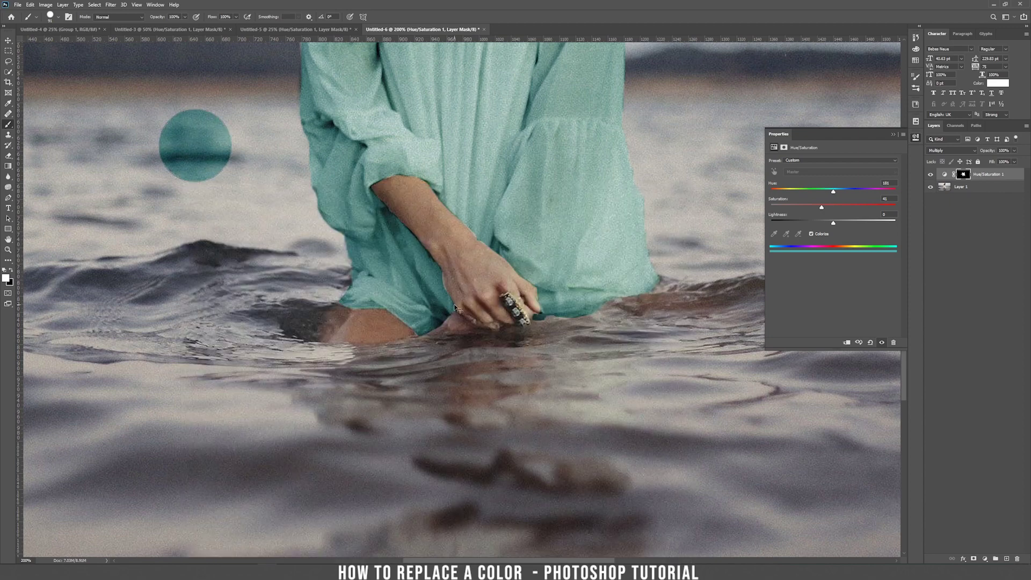
Lower the brush flow and paint the mask softly white over the dress's reflection in the water below the hem
key(v)
right_click(215, 191)
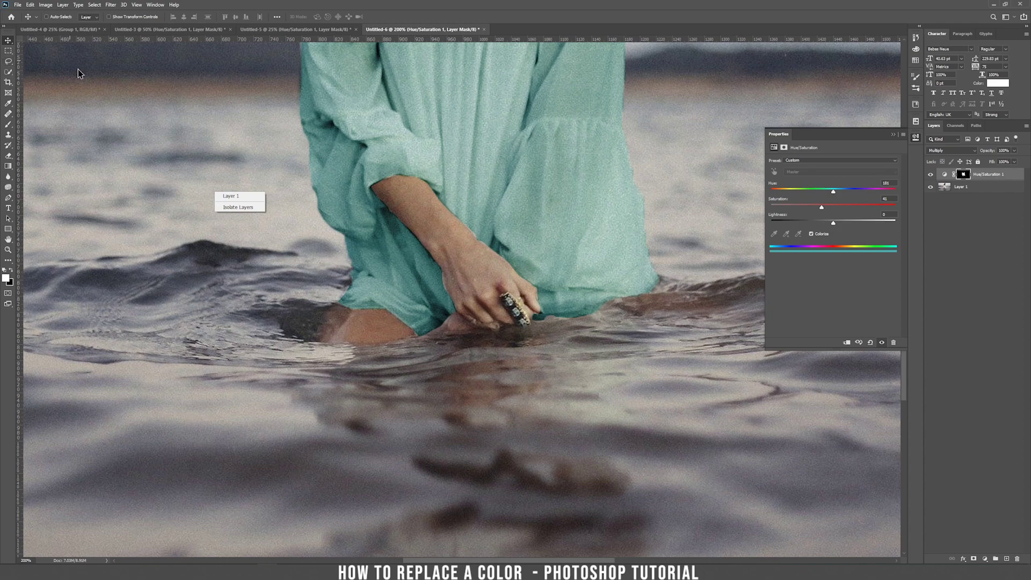
key(b)
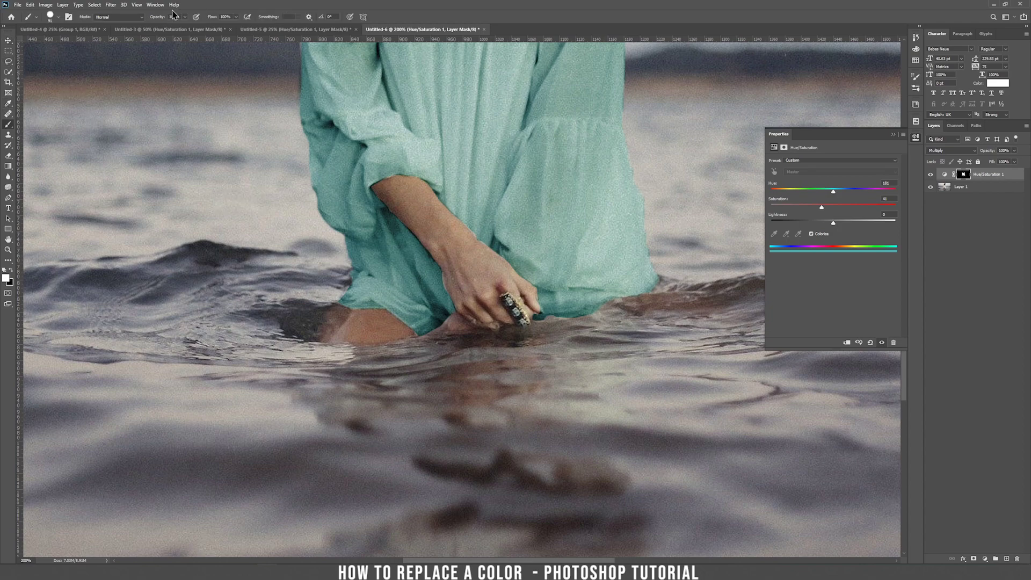
right_click(230, 109)
drag(236, 17, 201, 30)
mouse_move(400, 360)
mouse_down()
mouse_move(528, 370)
mouse_move(591, 353)
mouse_move(583, 376)
mouse_move(603, 393)
mouse_move(592, 413)
mouse_move(619, 352)
mouse_move(382, 368)
mouse_up()
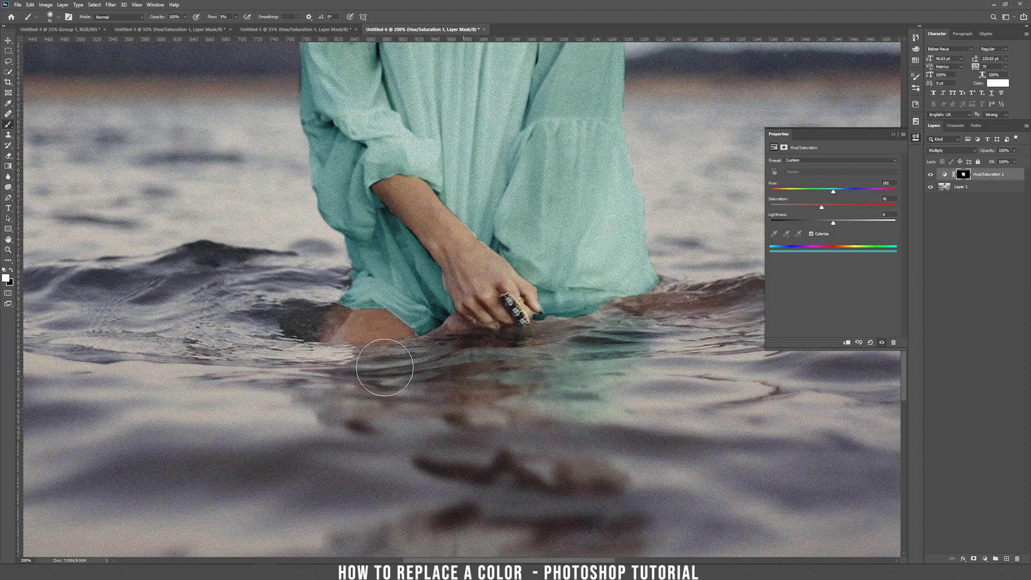
Shift the dress hue to about 176 and check the colour of the dress and its reflection
key(ctrl+minus)
key(ctrl+minus)
key(v)
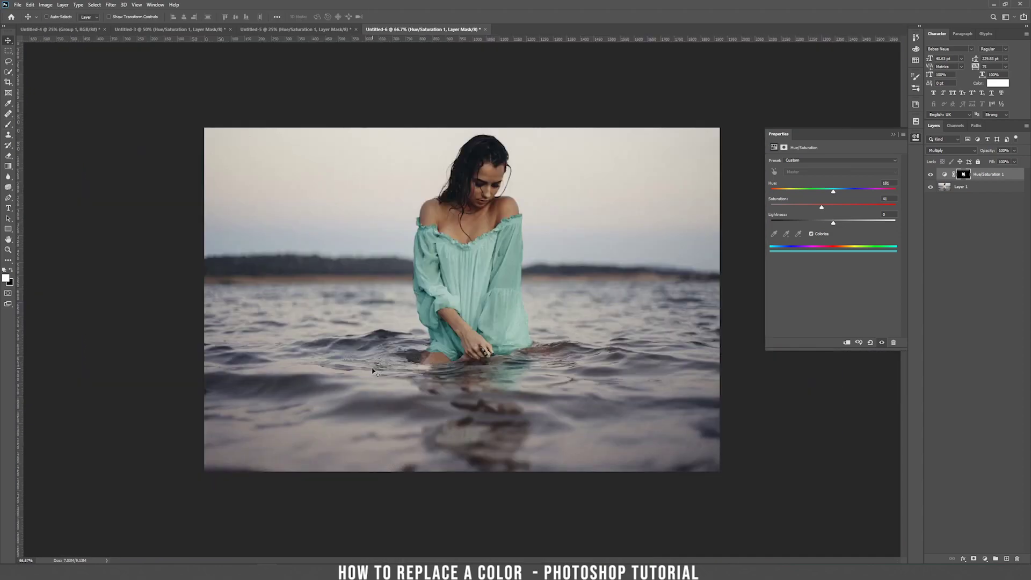
key(ctrl+plus)
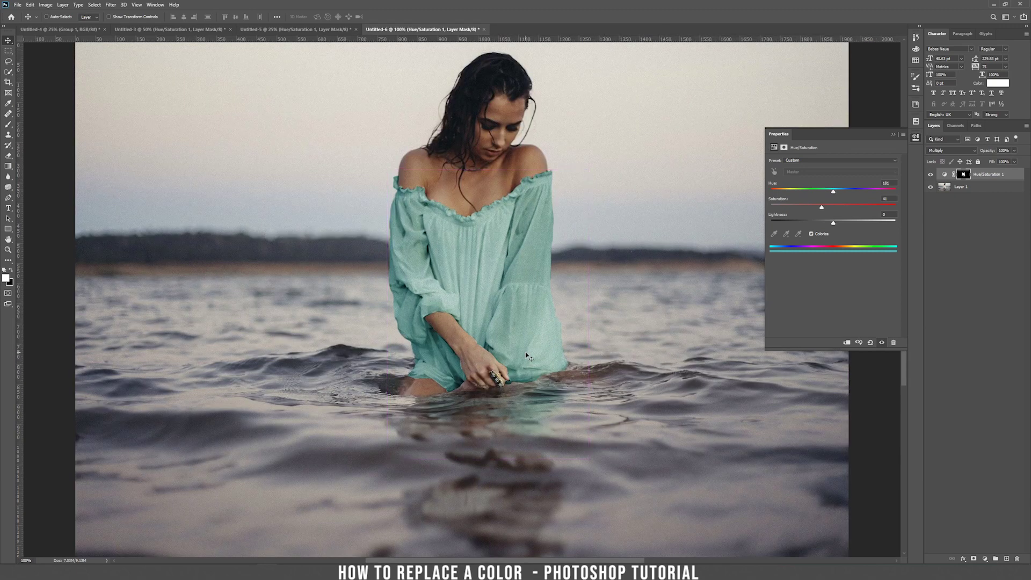
mouse_move(837, 192)
mouse_down()
mouse_move(889, 203)
mouse_move(841, 201)
mouse_up()
key(ctrl+plus)
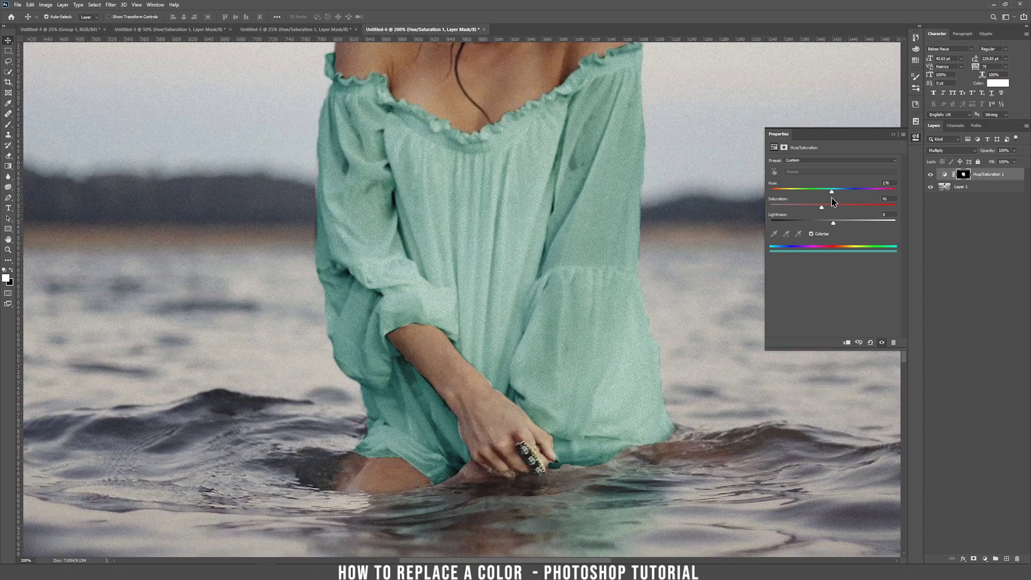
key(ctrl+minus)
key(ctrl+minus)
key(ctrl+minus)
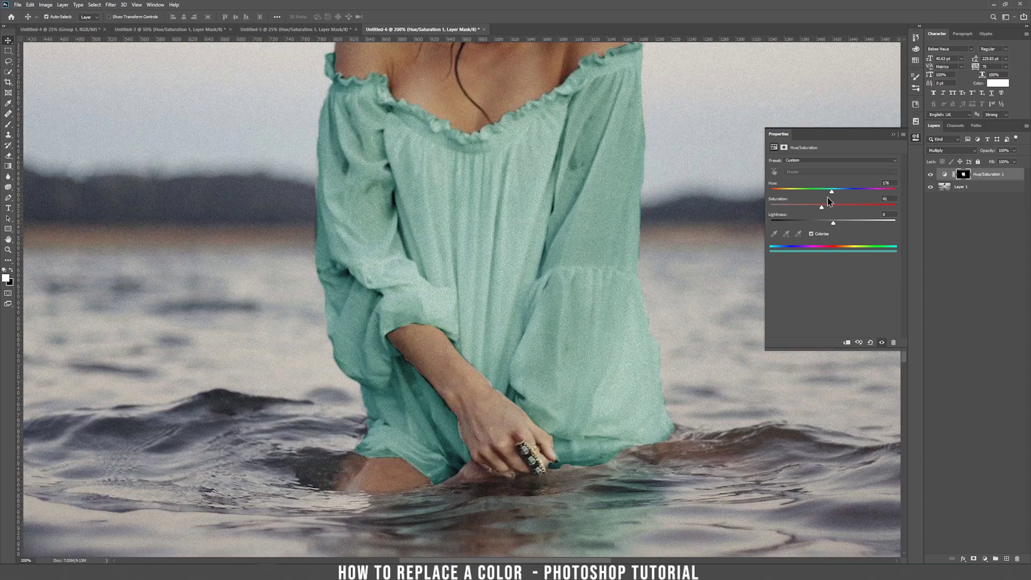